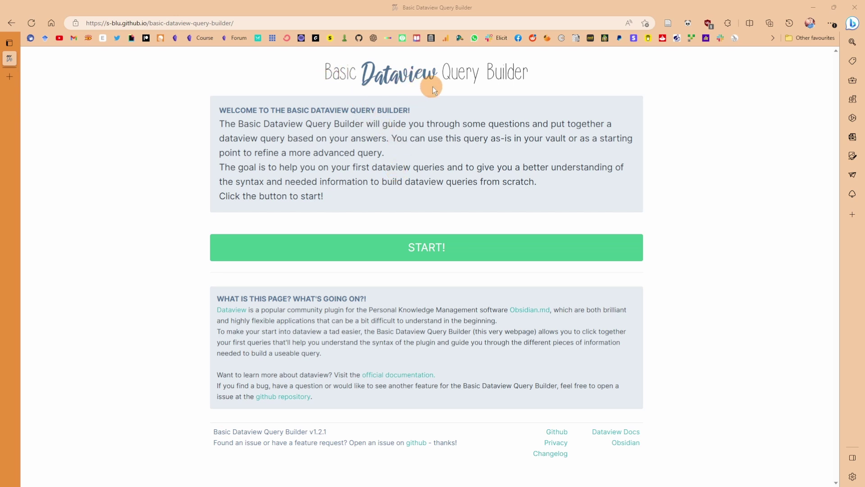
- Start the Basic Dataview Query Builder questionnaire with the START! button
left_click(450, 248)
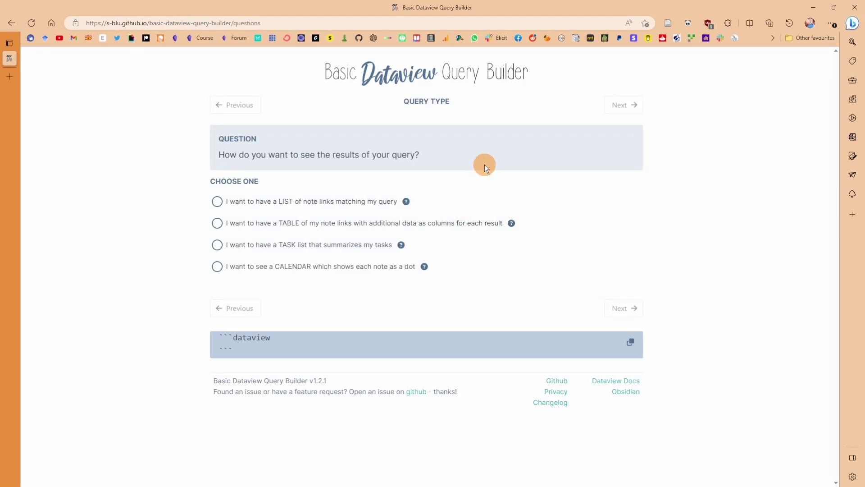
- Create a note titled 'New file' and start a ```dataview code block in it
key("alt+Tab")
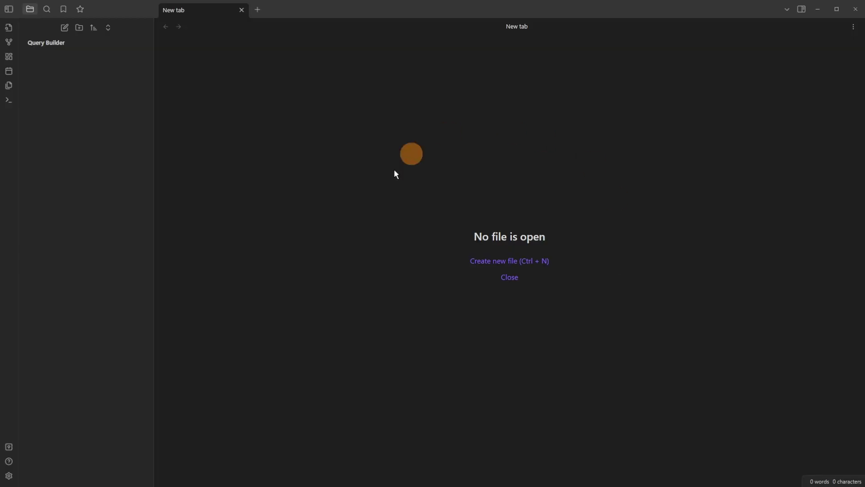
left_click(65, 28)
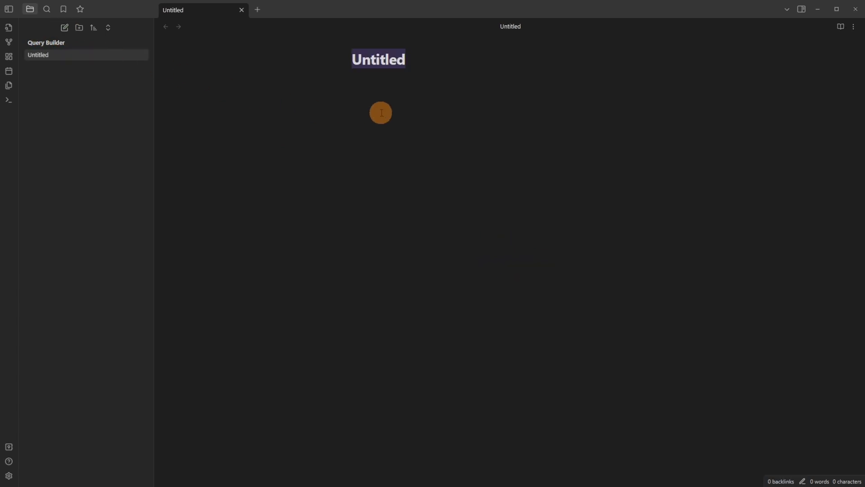
type("New file")
key("Return")
type("```")
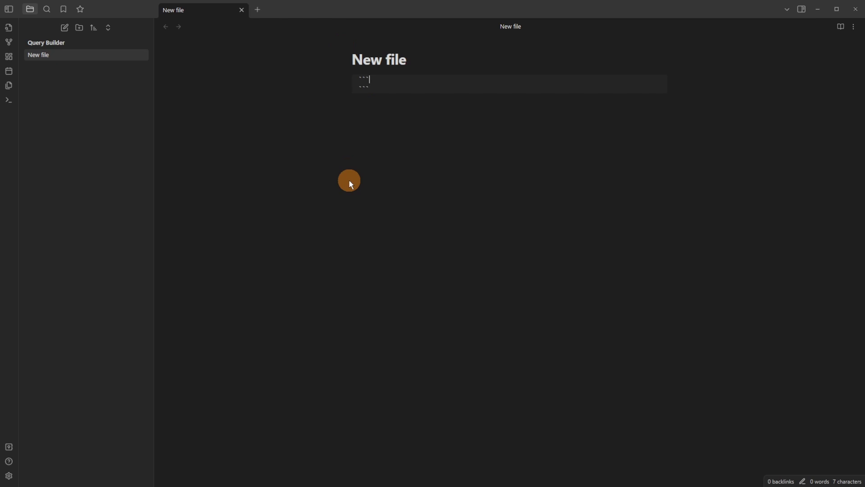
type("dataview")
key("Return")
- Turn on community plugins and install the Dataview plugin
key("ctrl+comma")
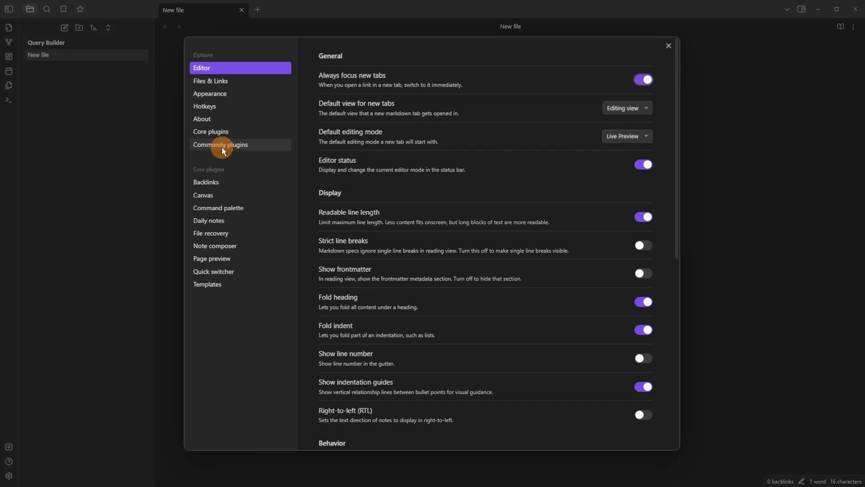
left_click(223, 147)
left_click(626, 256)
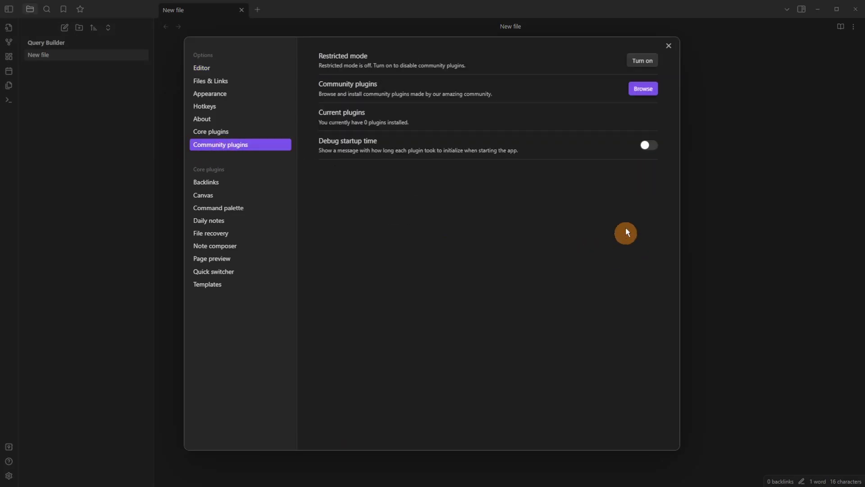
left_click(638, 87)
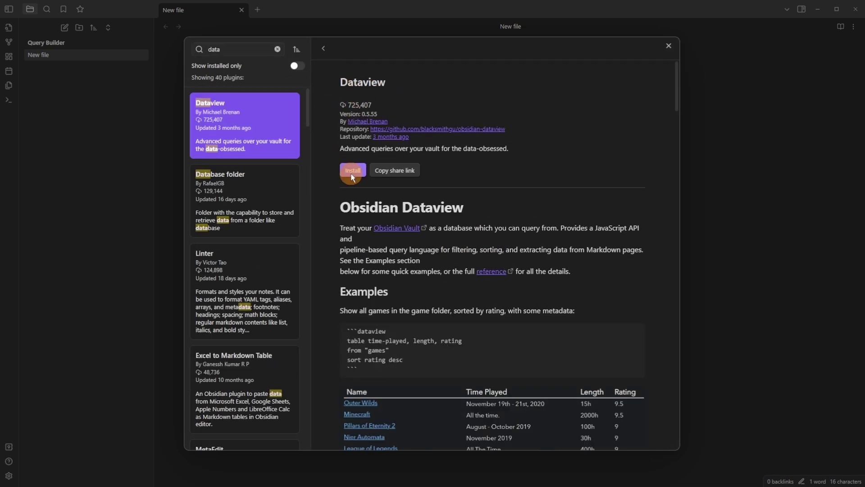
left_click(352, 173)
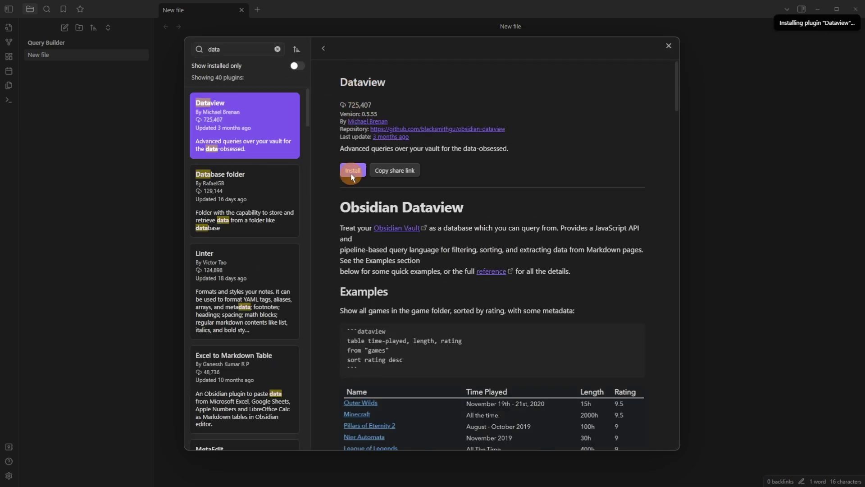
left_click(357, 169)
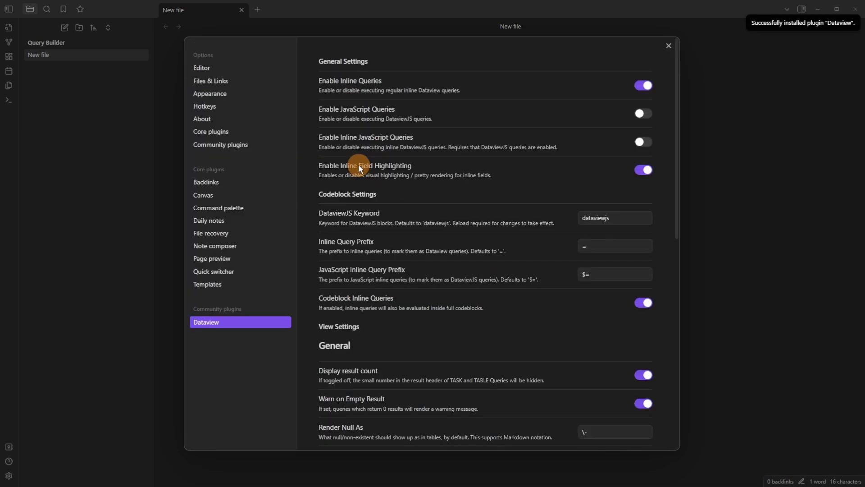
- Close the Dataview settings and go back to editing the note's dataview block
scroll(534, 128, "down", 9)
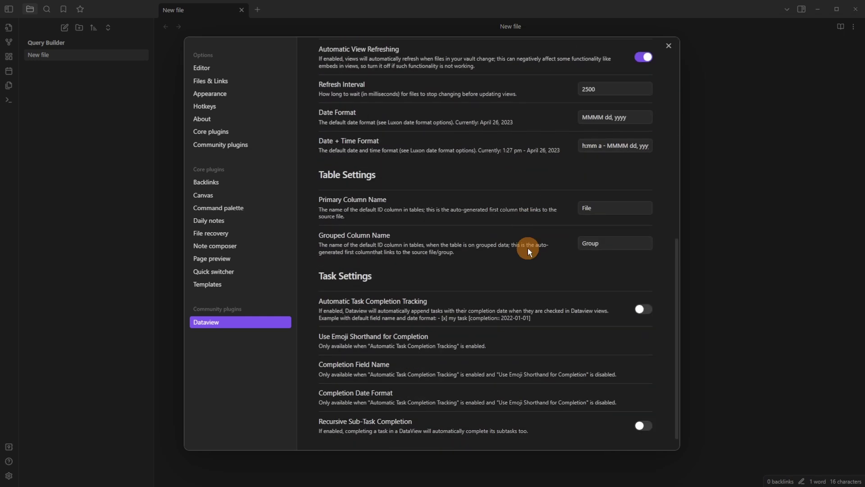
scroll(528, 247, "up", 9)
scroll(528, 247, "up", 1)
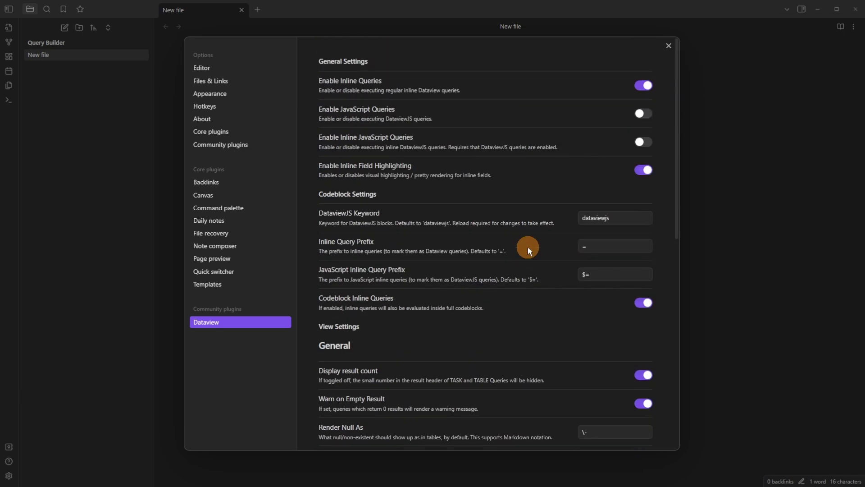
left_click(414, 36)
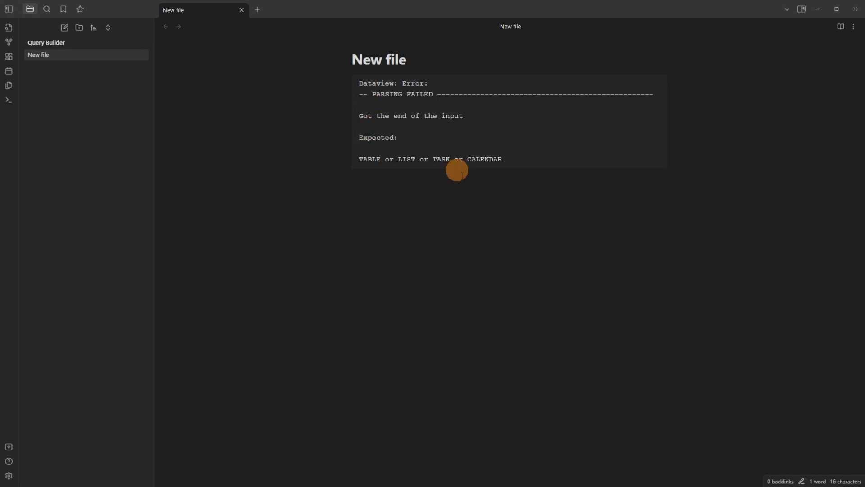
left_click(658, 82)
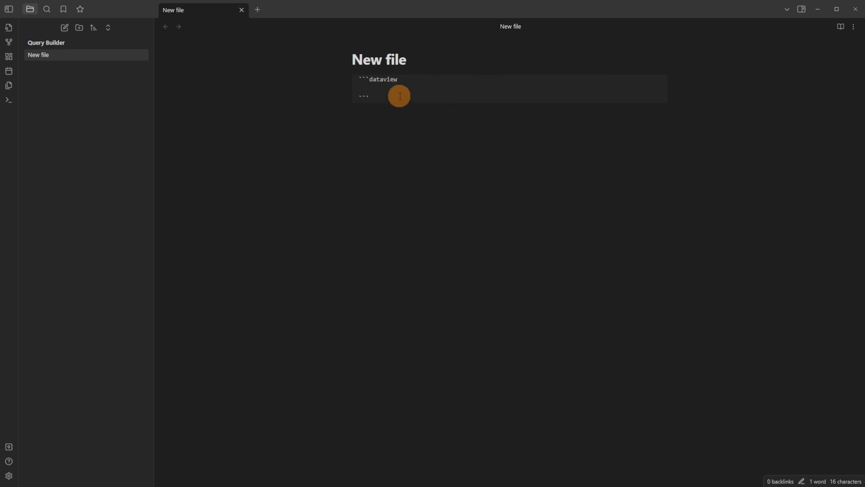
- Generate a LIST query in the builder and paste it into the note's dataview block
key("alt+Tab")
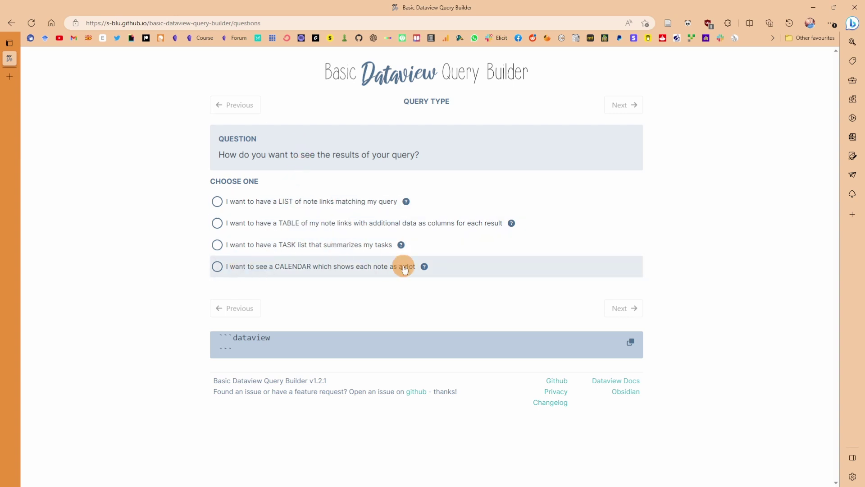
left_click(238, 201)
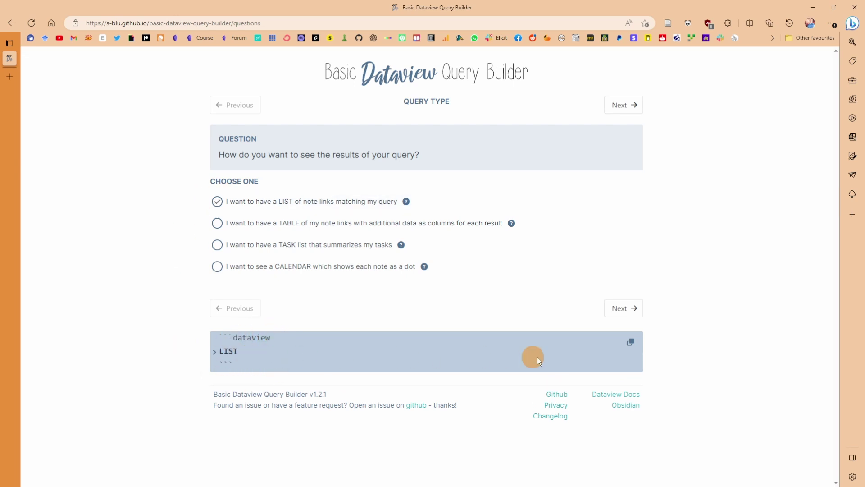
left_click(630, 345)
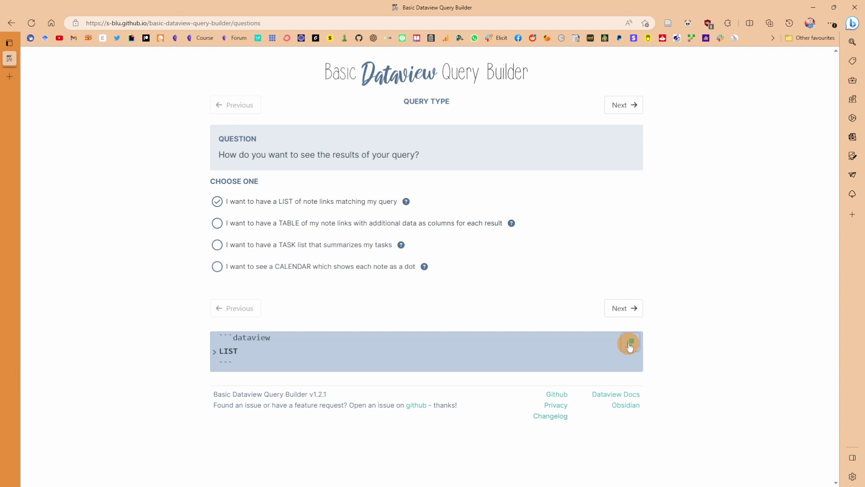
key("alt+Tab")
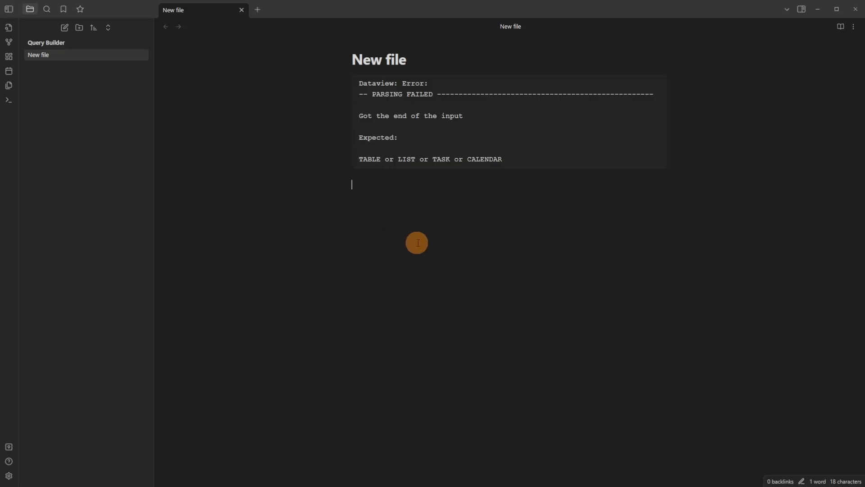
key("ctrl+v")
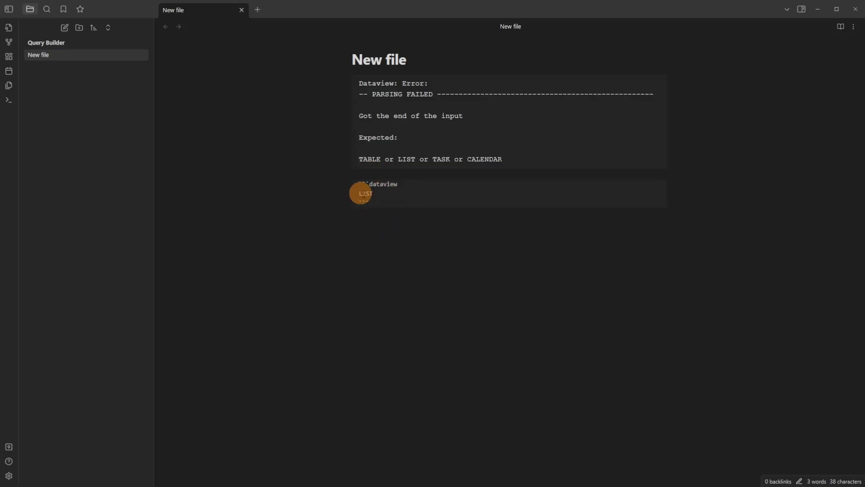
left_click(380, 194)
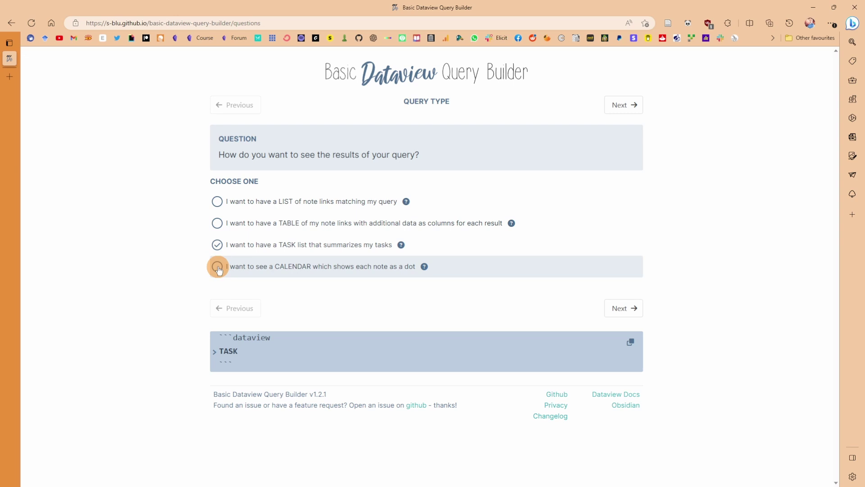
- Try the CALENDAR type, then choose TABLE and focus the Table columns field
left_click(218, 269)
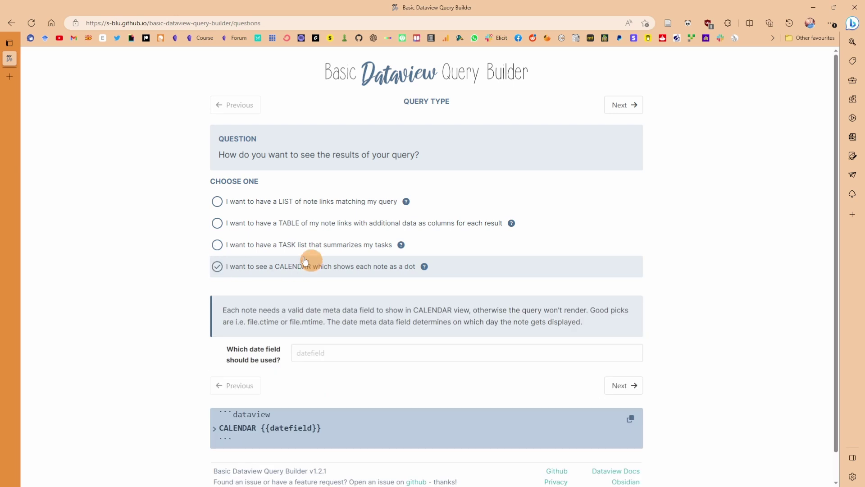
scroll(279, 272, "down", 1)
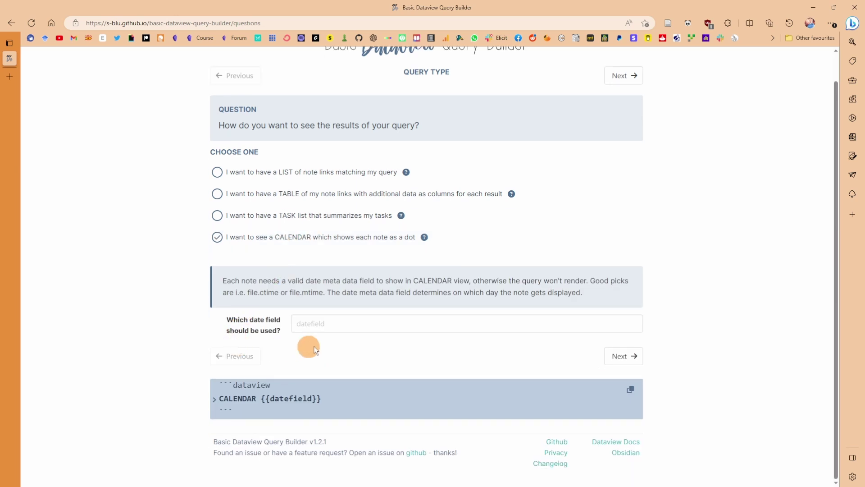
left_click(253, 193)
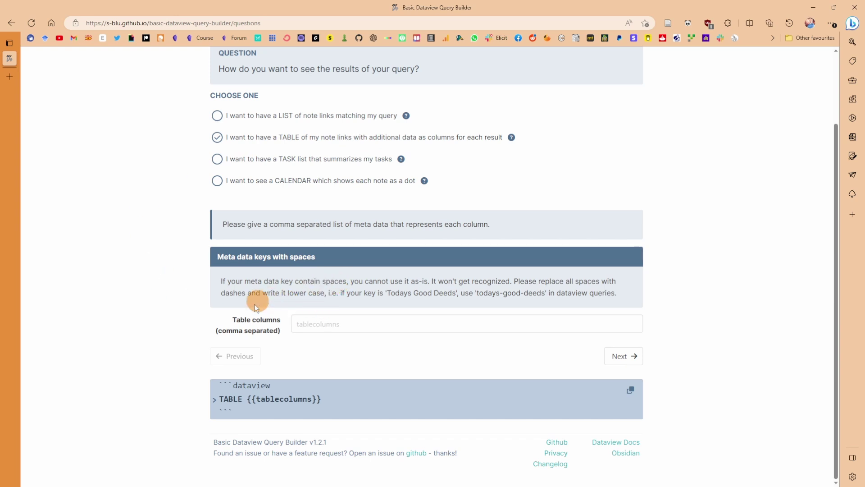
left_click(309, 322)
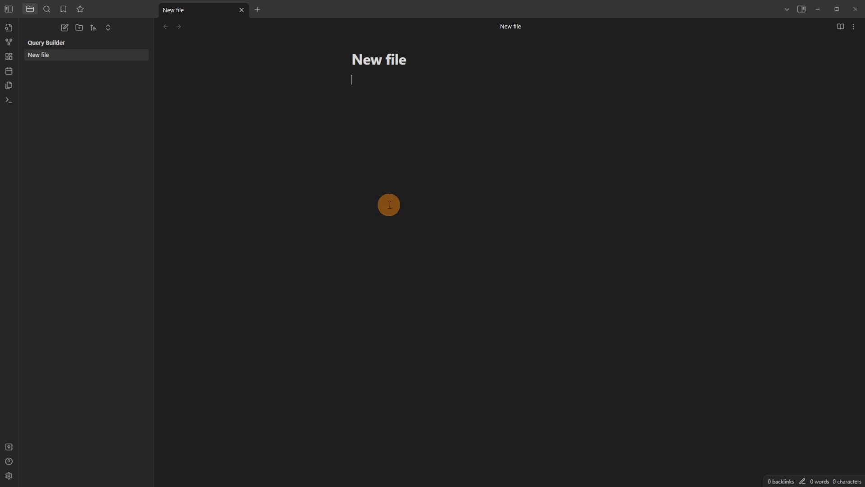
- Add a --- frontmatter block to New file with empty Status: and Priority: keys
type("--- --")
key("Return")
type("Status:")
key("Return")
type("Priority:")
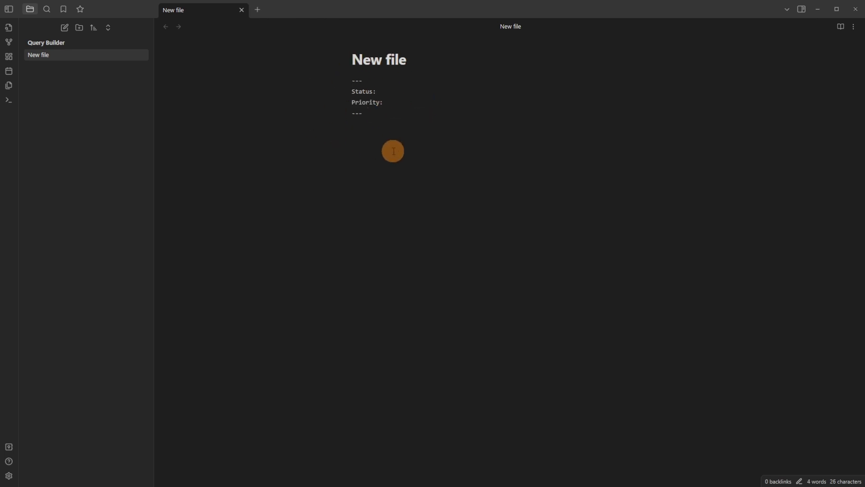
key("alt+Tab")
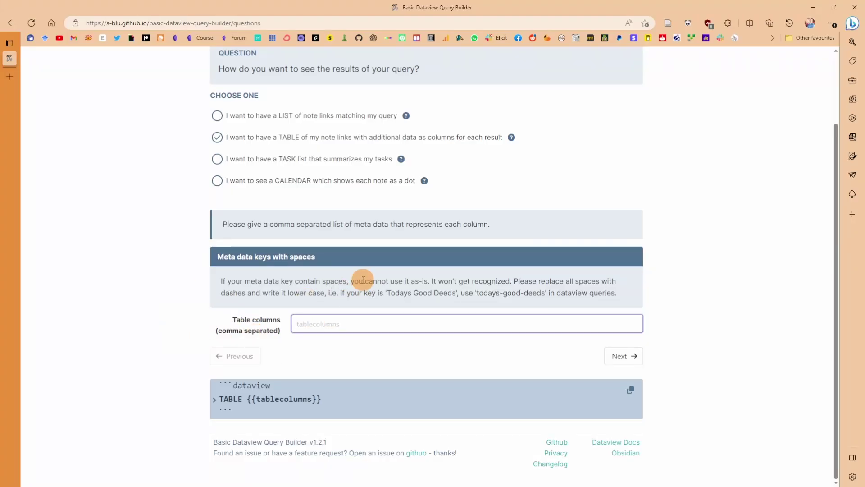
- Enter 'Status, Priority' as table columns and copy the TABLE Status, Priority query
type("Status, Priority")
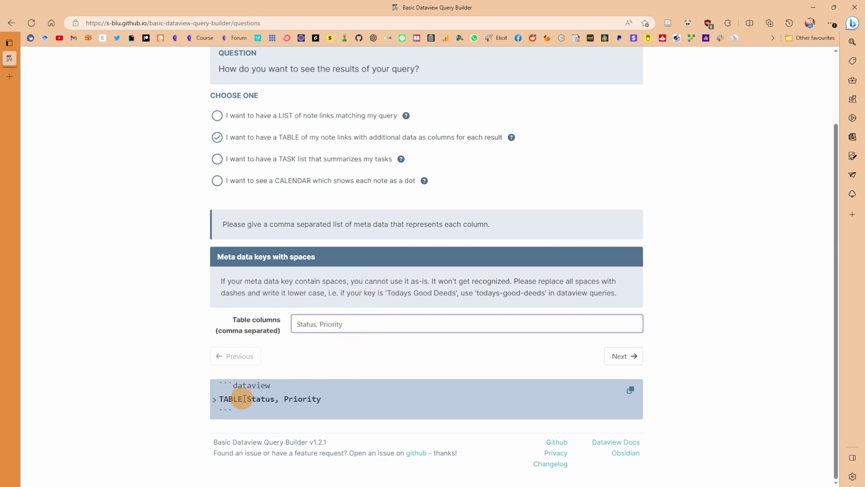
left_click(630, 393)
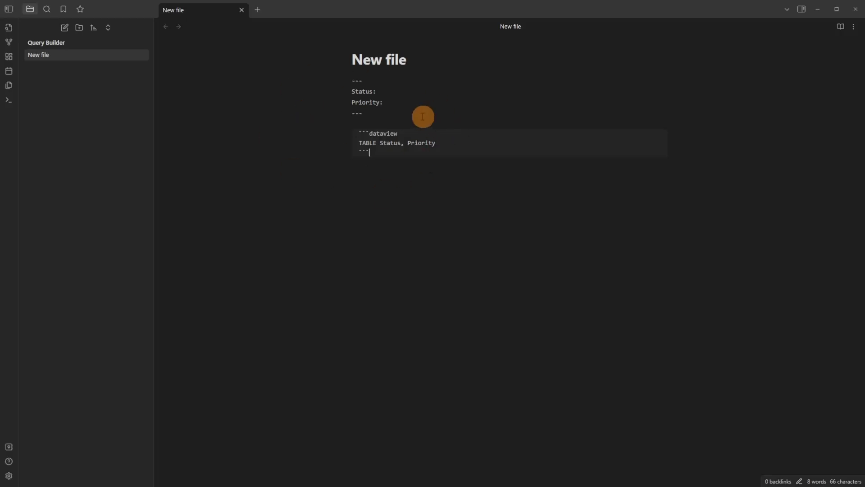
- Let New file's table render, then set its Status to Done
left_click(410, 121)
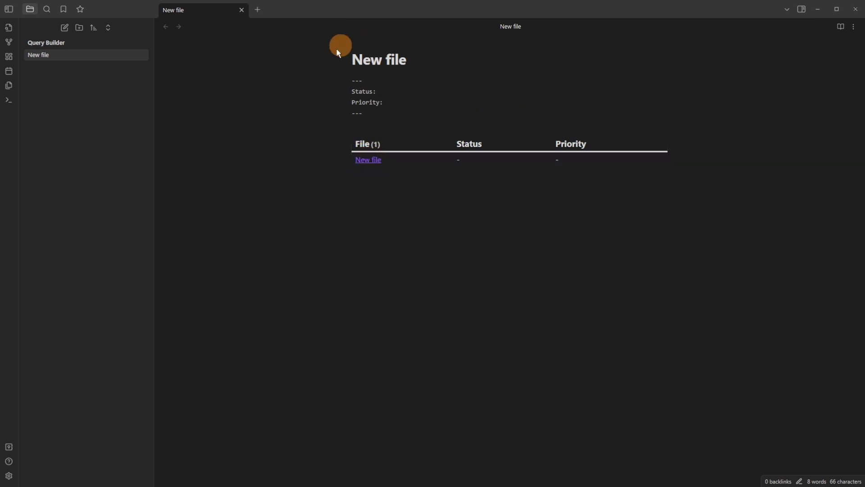
left_click(413, 92)
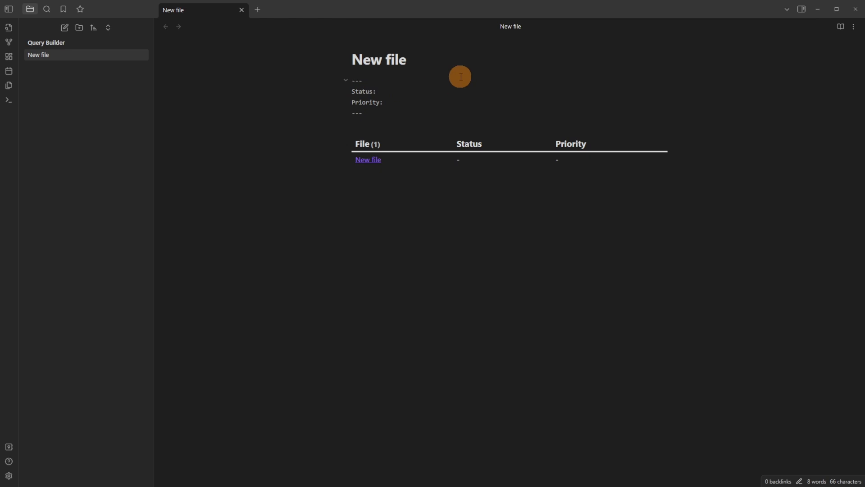
type("Done")
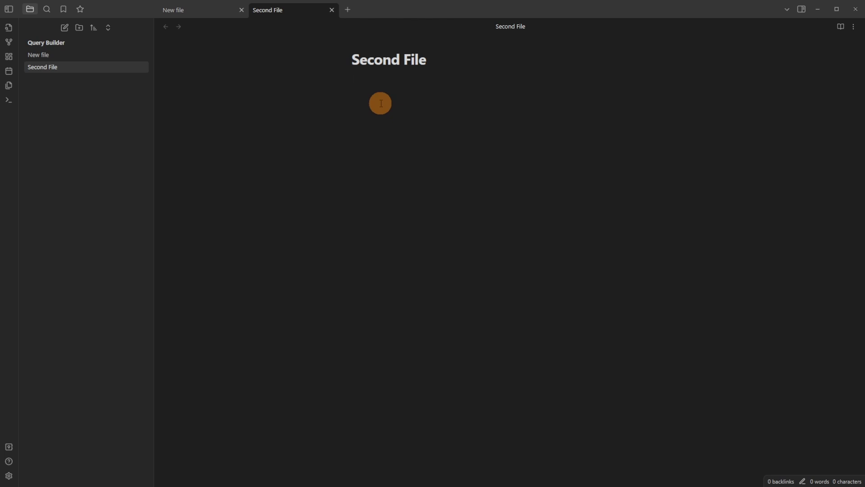
- Paste the Status and Priority frontmatter into Second File and fill it in
key("ctrl+v")
left_click_drag(357, 108, 341, 82)
left_click(394, 119)
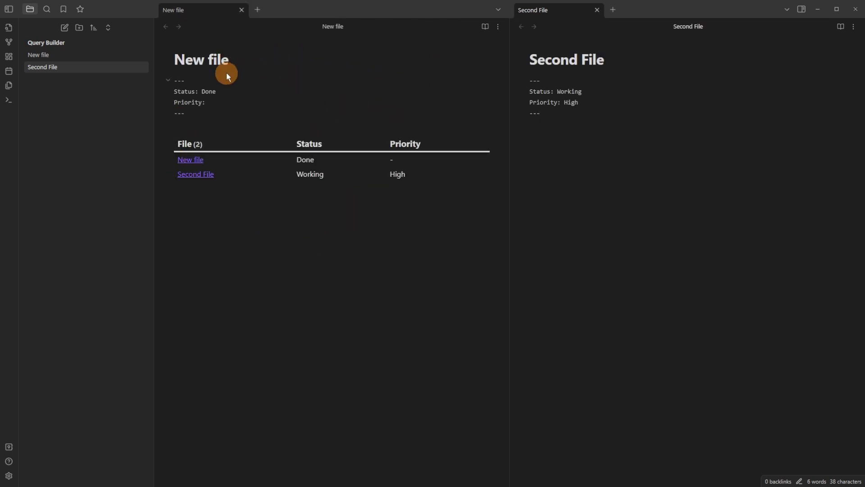
mouse_move(183, 175)
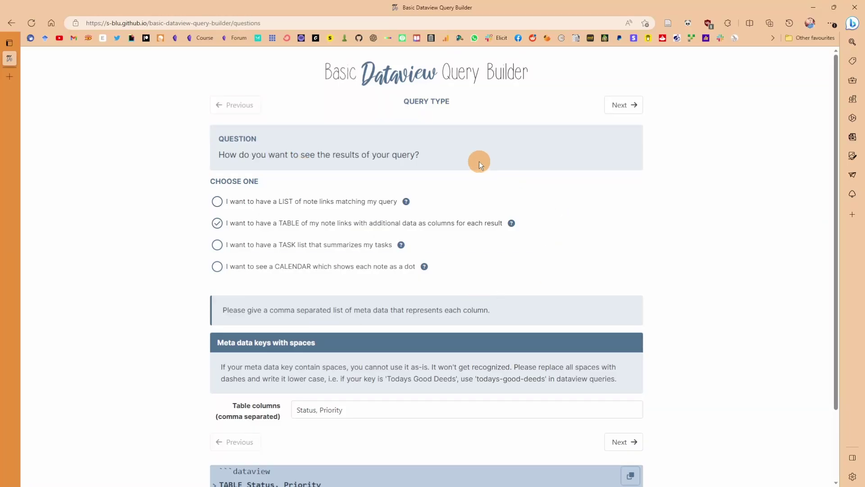
- On the page sources question, restrict results to notes tagged Project, giving FROM #Project
scroll(479, 162, "down", 2)
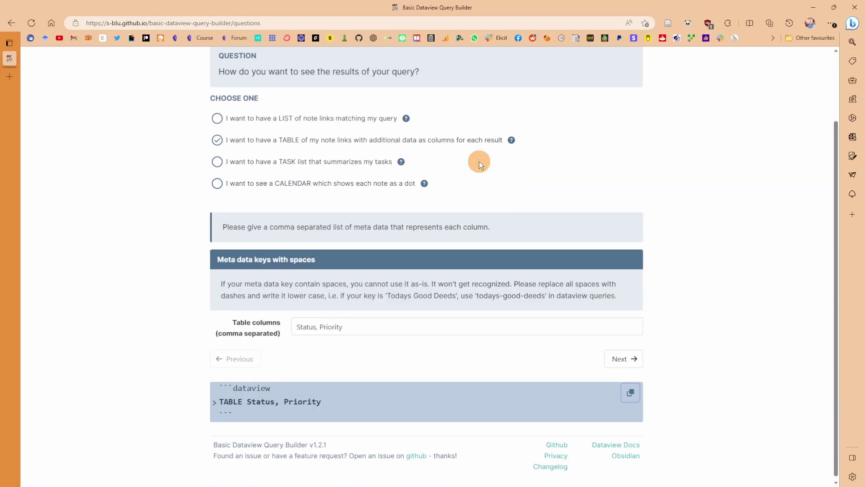
left_click(635, 363)
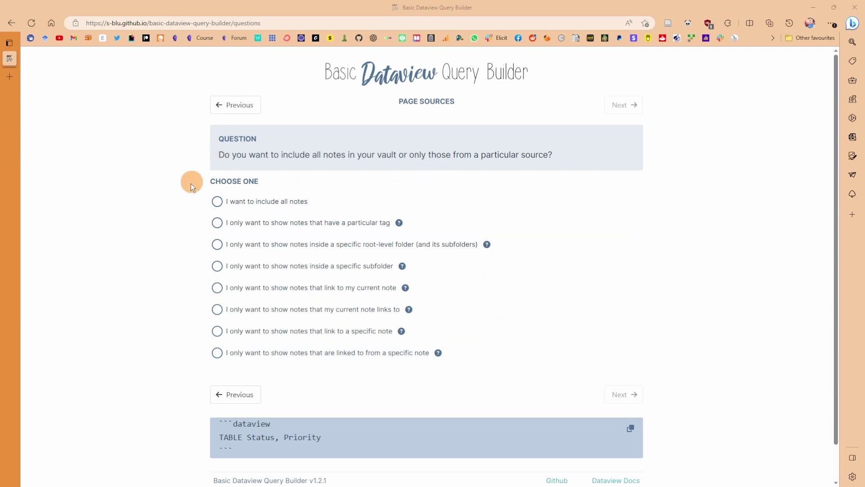
left_click(218, 201)
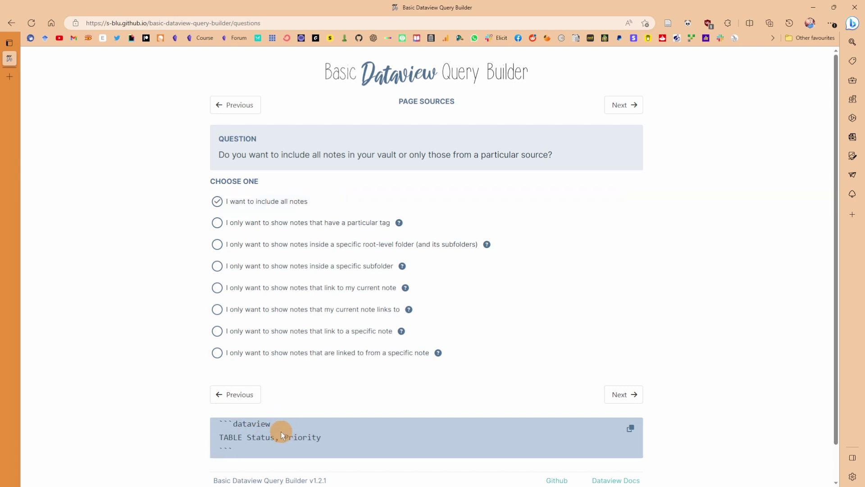
scroll(280, 428, "down", 1)
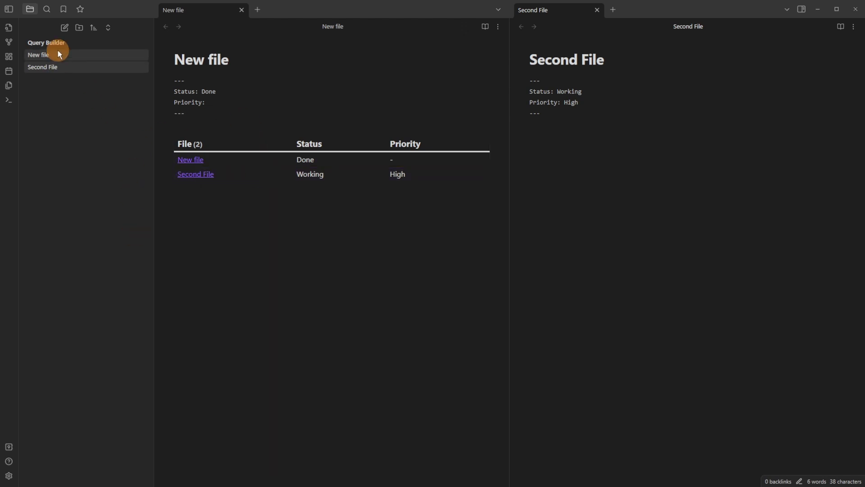
mouse_move(59, 53)
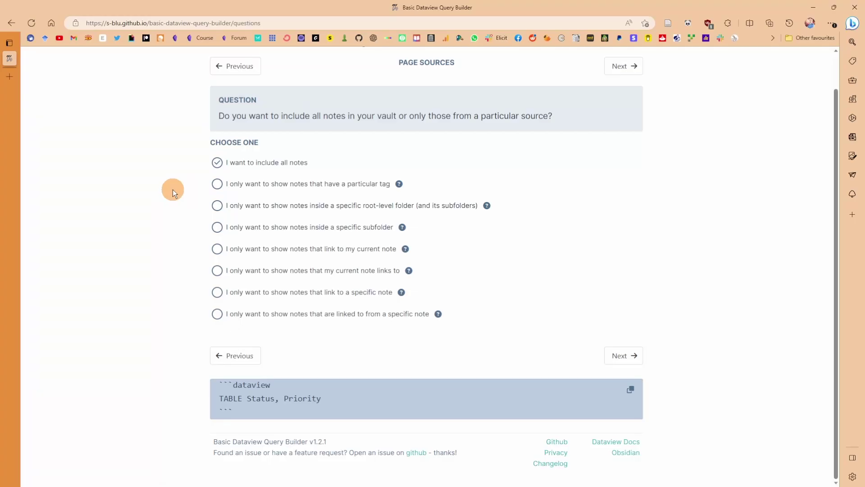
left_click(250, 188)
left_click(323, 350)
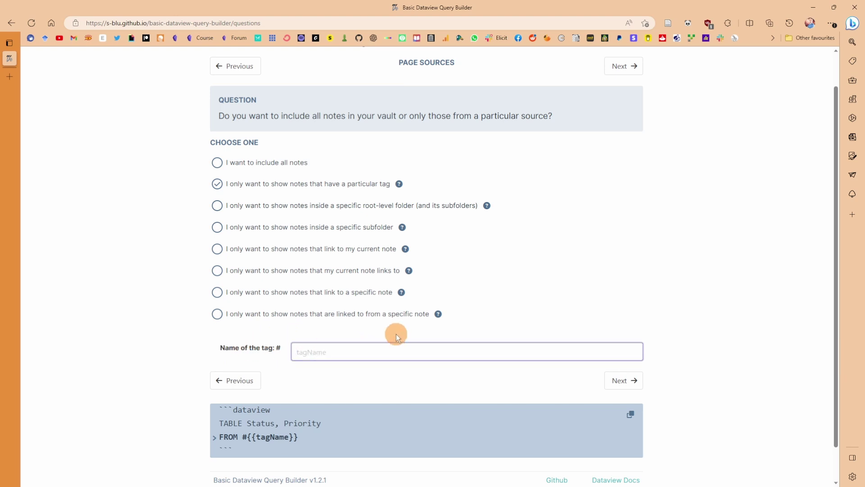
type("Project")
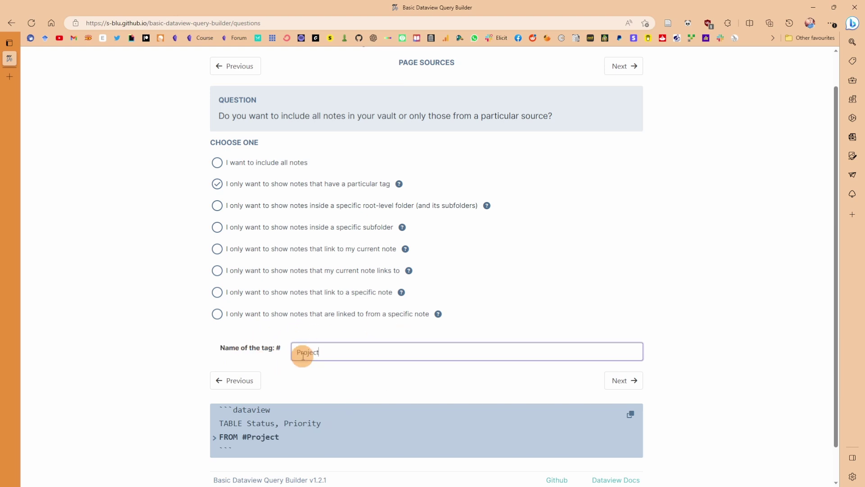
scroll(215, 436, "down", 1)
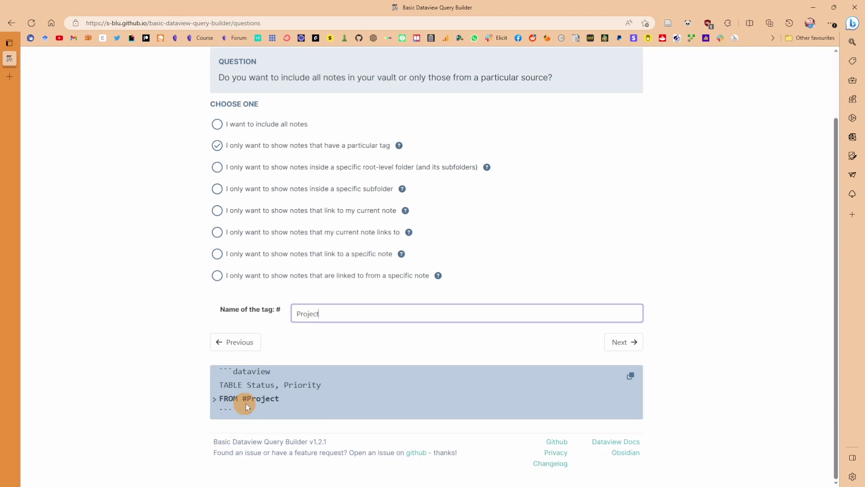
- Copy the FROM #Project query, tag Second File #project, and show the Tags pane
left_click(632, 375)
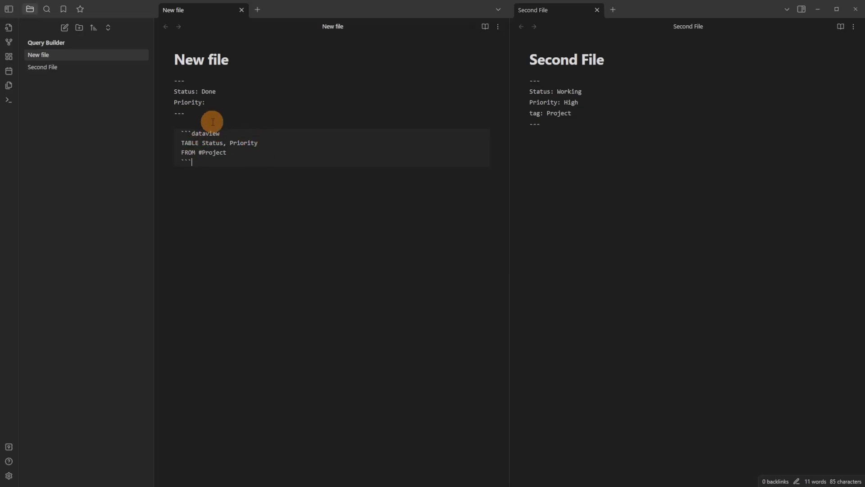
left_click(213, 121)
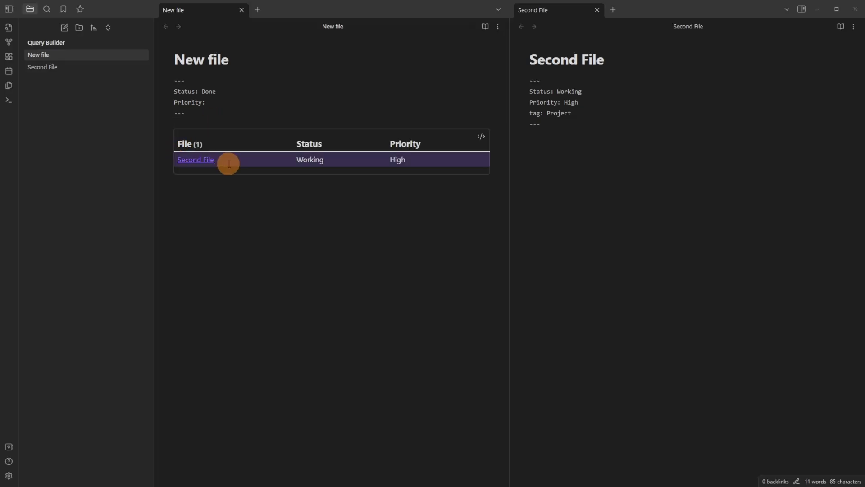
left_click(590, 113)
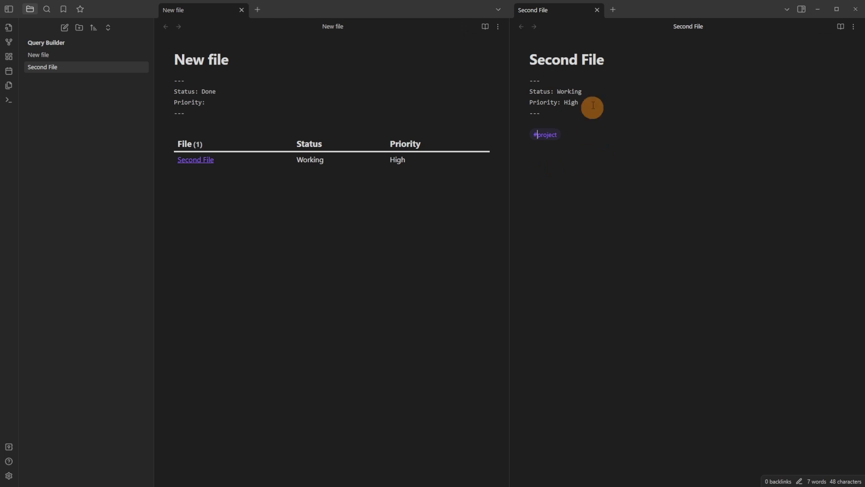
left_click_drag(551, 117, 530, 81)
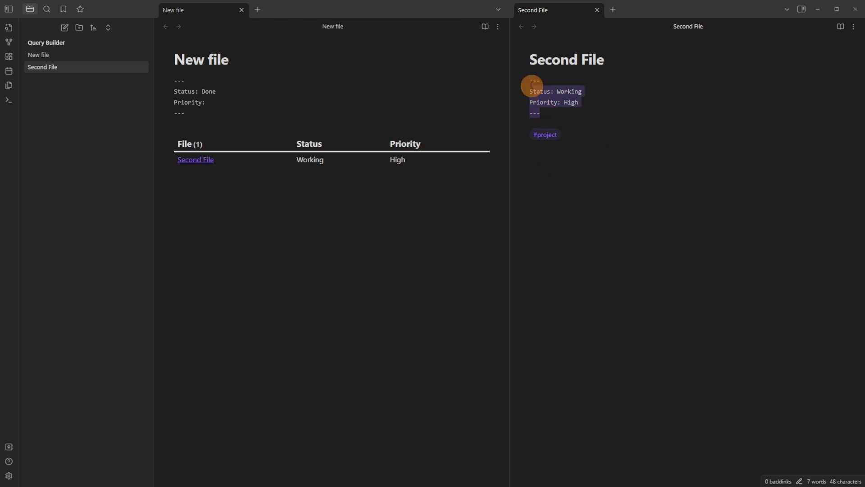
left_click(610, 105)
left_click(801, 9)
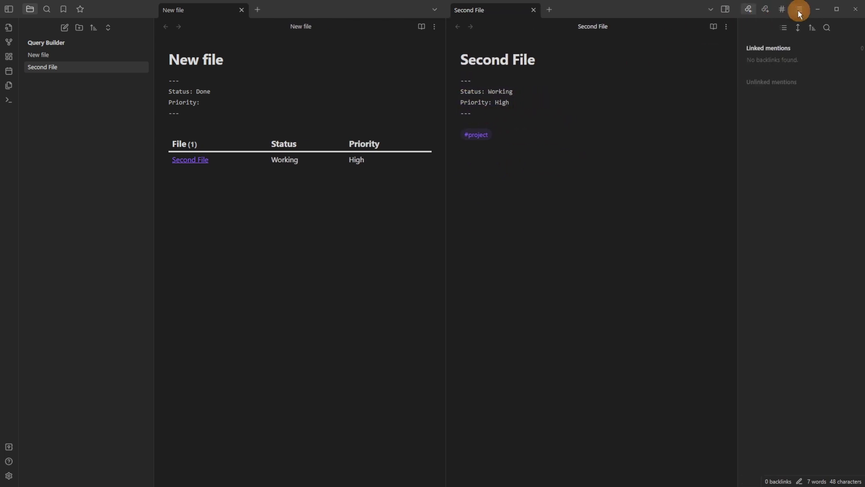
left_click(776, 10)
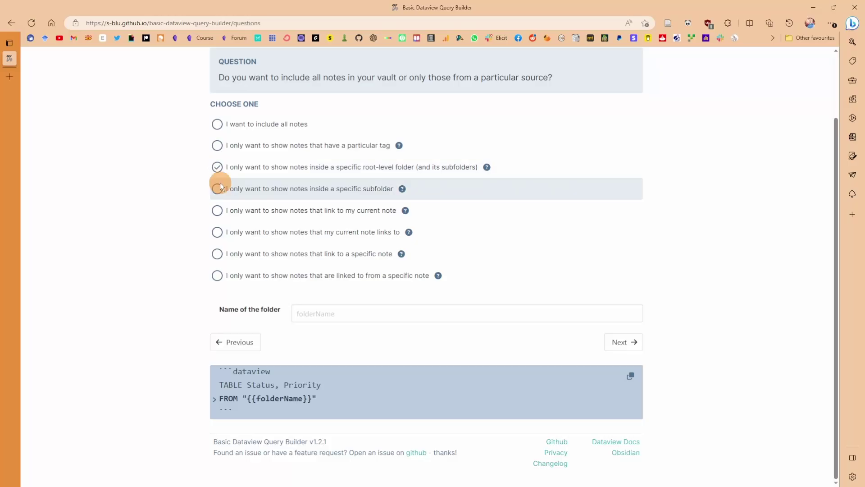
- Set the source to notes linked from 'Second File' and copy the resulting outgoing([[Second File]]) query
left_click(218, 188)
left_click(218, 209)
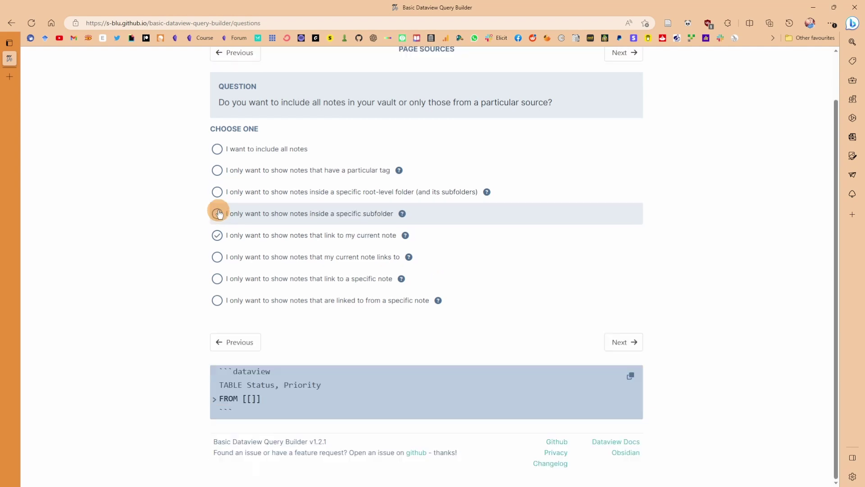
left_click(217, 256)
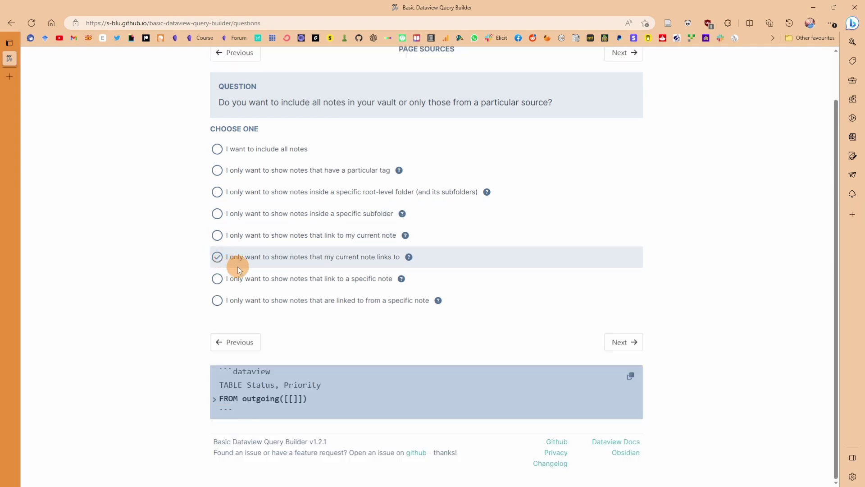
left_click(216, 278)
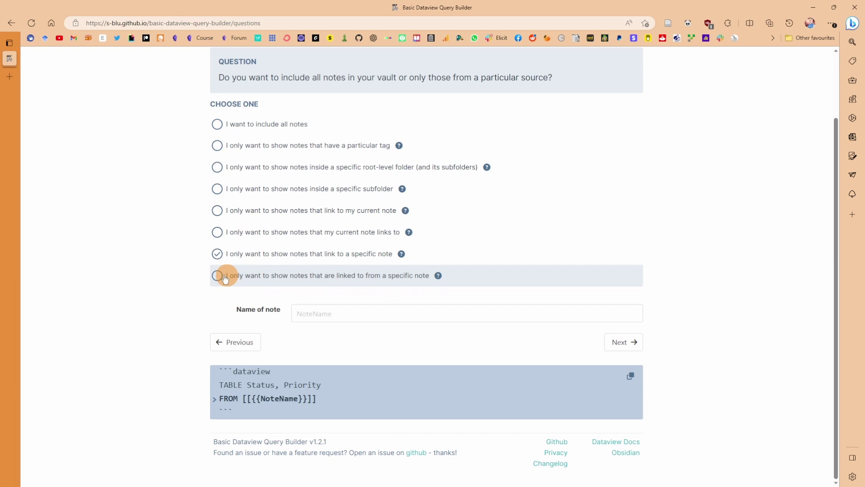
left_click(225, 279)
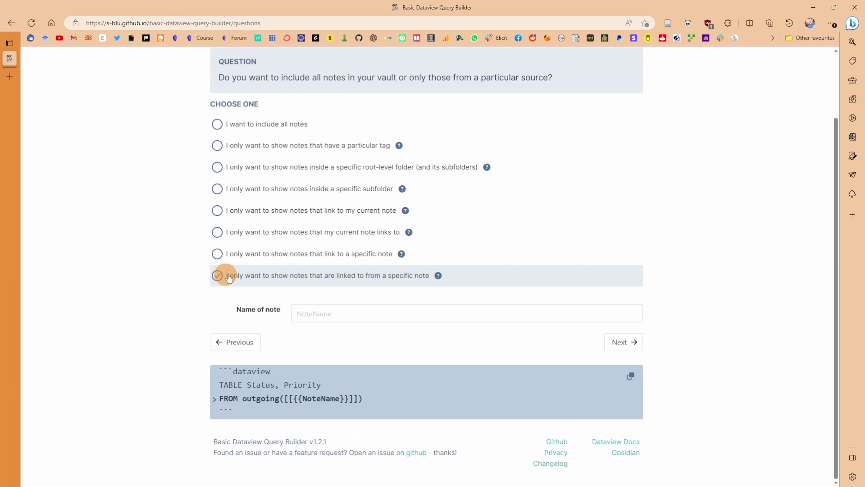
left_click(346, 307)
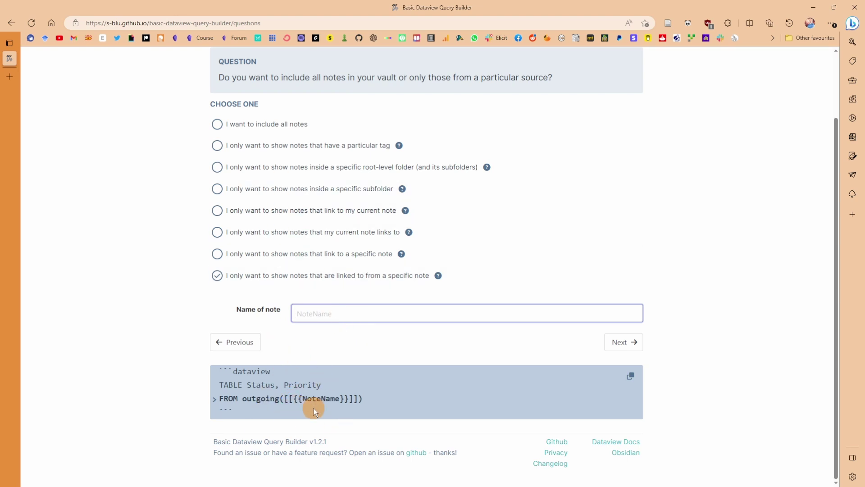
key("ctrl+v")
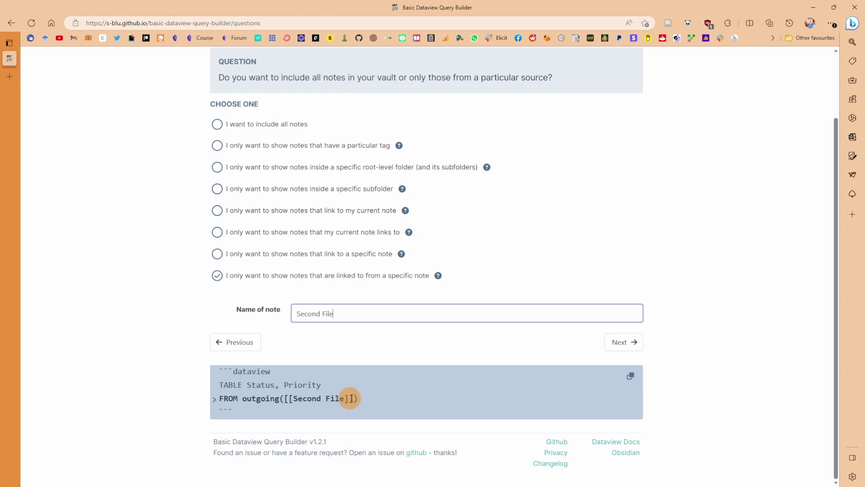
left_click(631, 375)
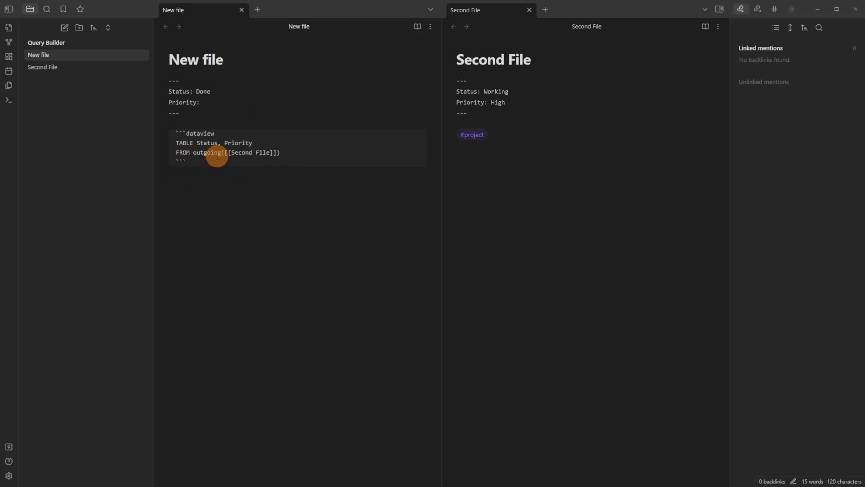
- Render the outgoing-links table, then add a [[New file]] link below Second File's #project tag
left_click(219, 193)
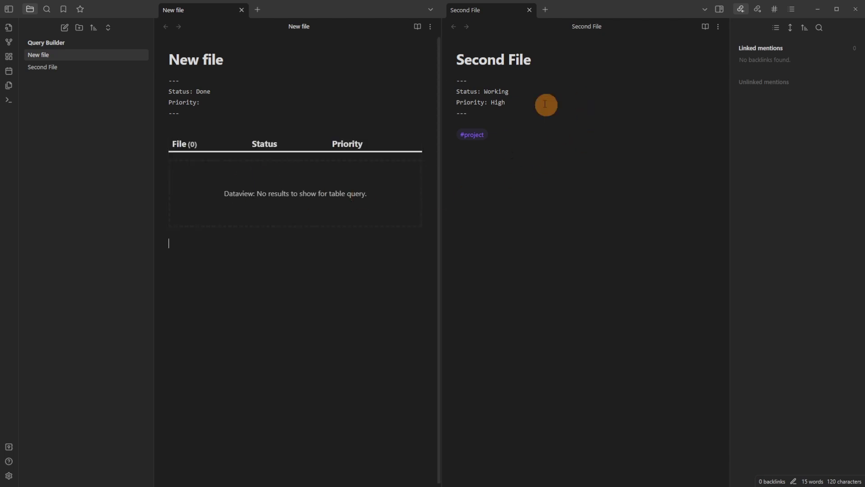
left_click(533, 168)
left_click(757, 9)
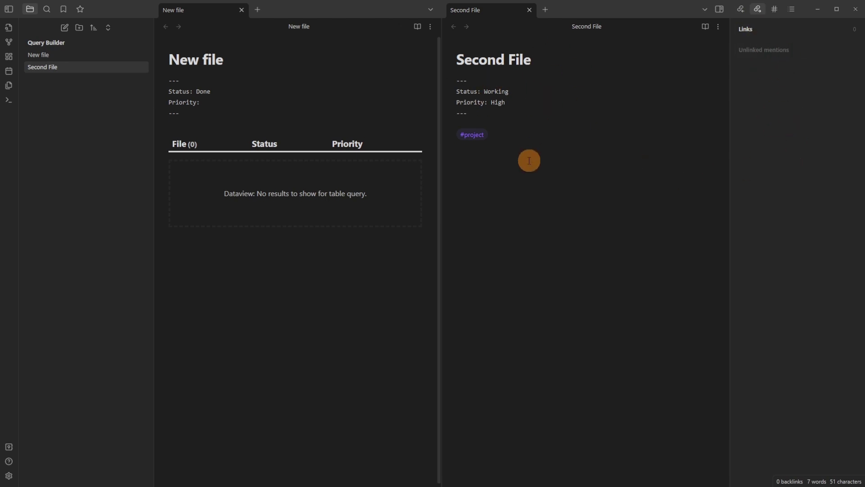
left_click(514, 164)
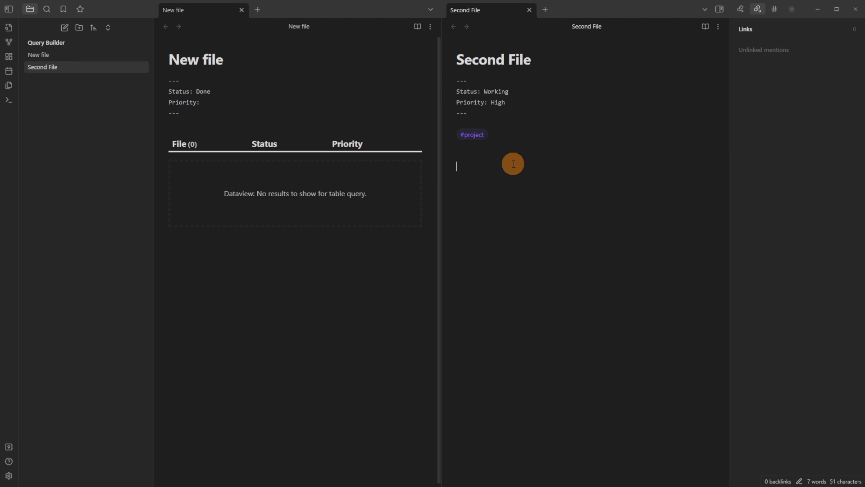
type("[[")
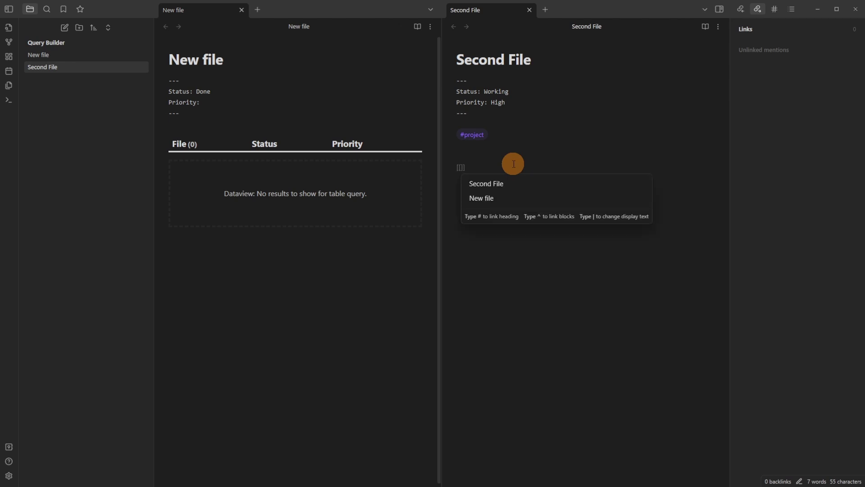
key("Down")
key("Return")
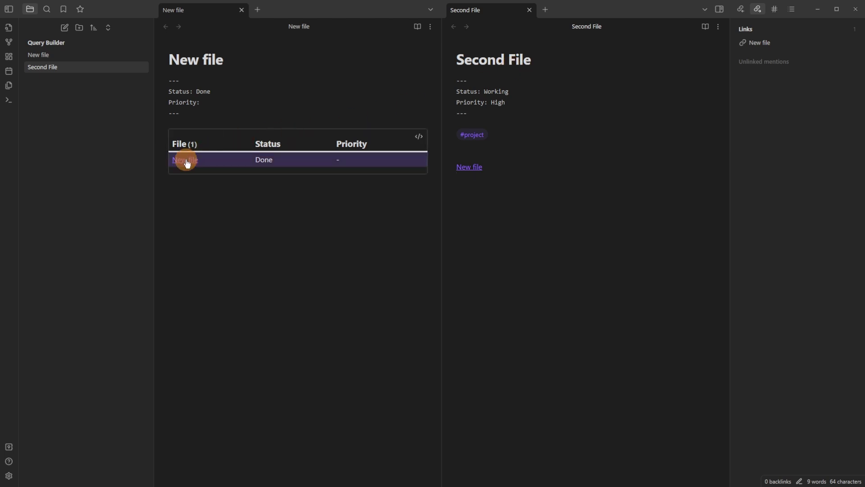
- Open the Dataview 'Structure of a Query' docs page, then return to the query builder
mouse_move(187, 163)
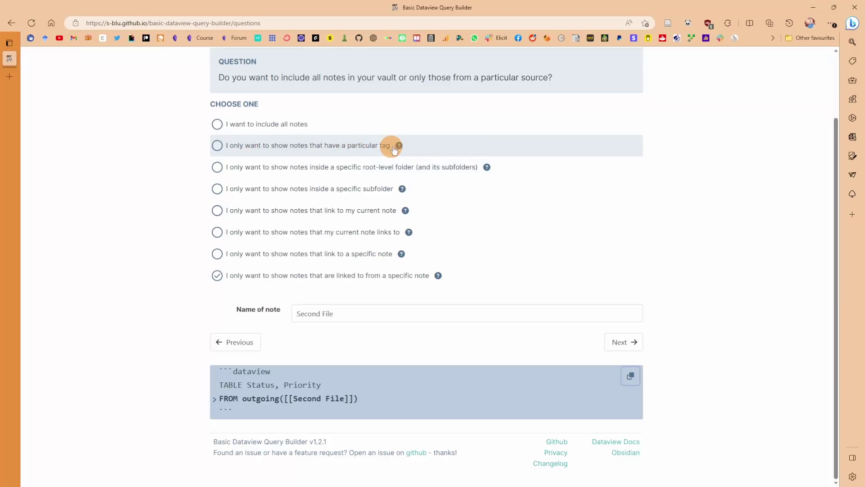
left_click(408, 211)
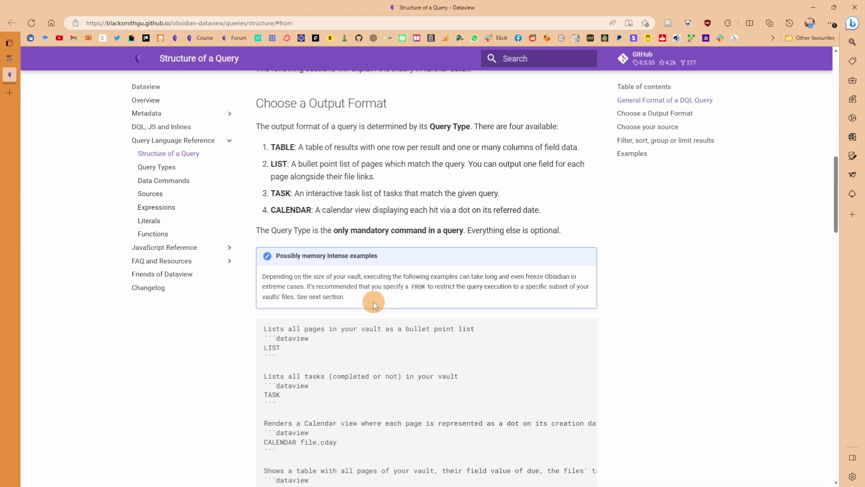
scroll(374, 302, "up", 10)
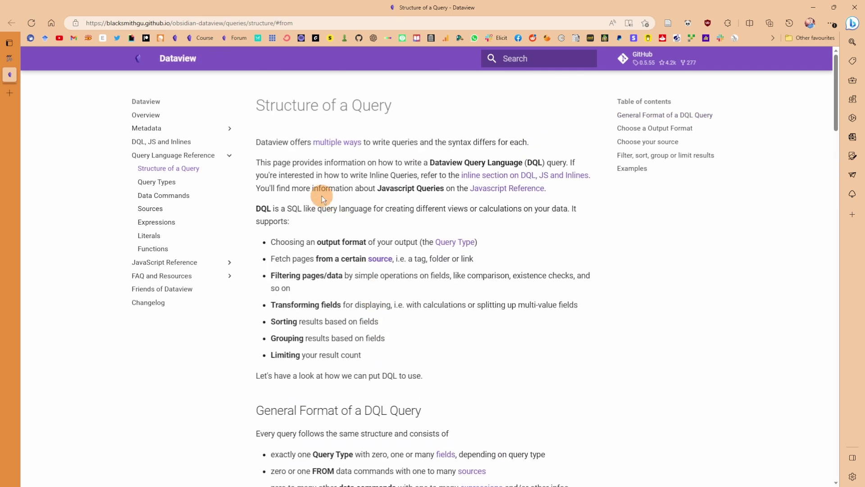
key("ctrl+shift+Tab")
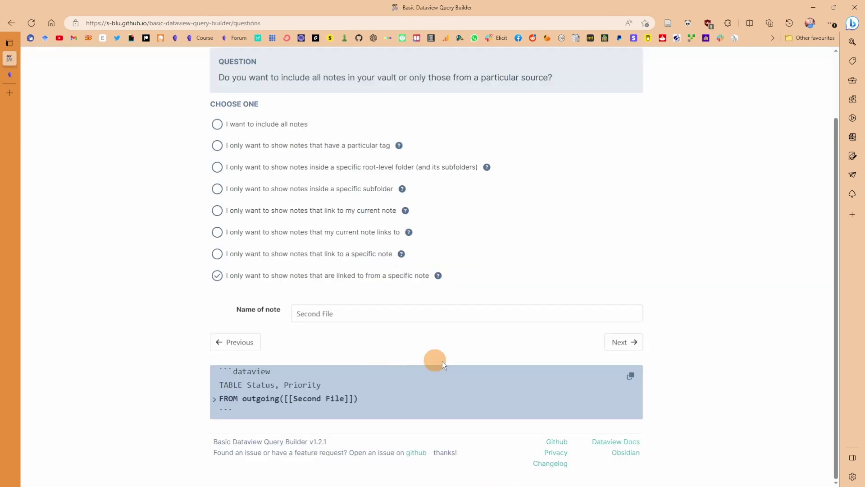
- Advance to the filtering question and choose to see all notes returned by FROM
left_click(622, 343)
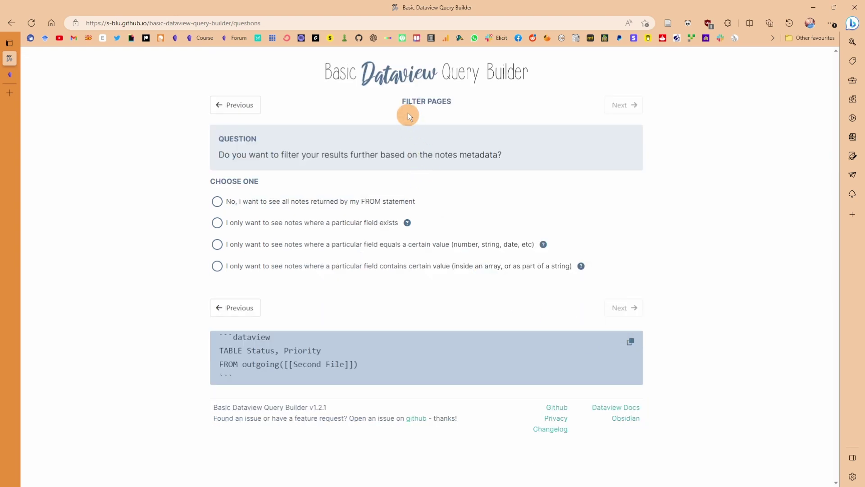
left_click(223, 202)
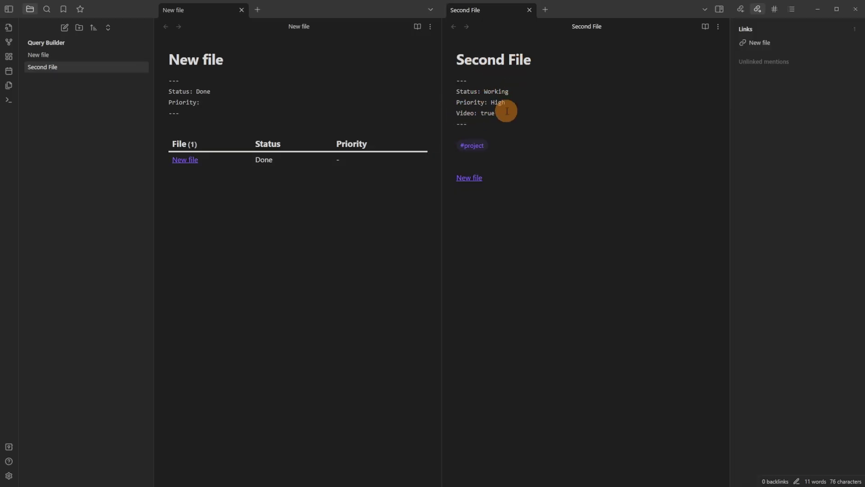
- Inspect the Video: true line in Second File's frontmatter, then switch to New file
left_click_drag(502, 113, 448, 113)
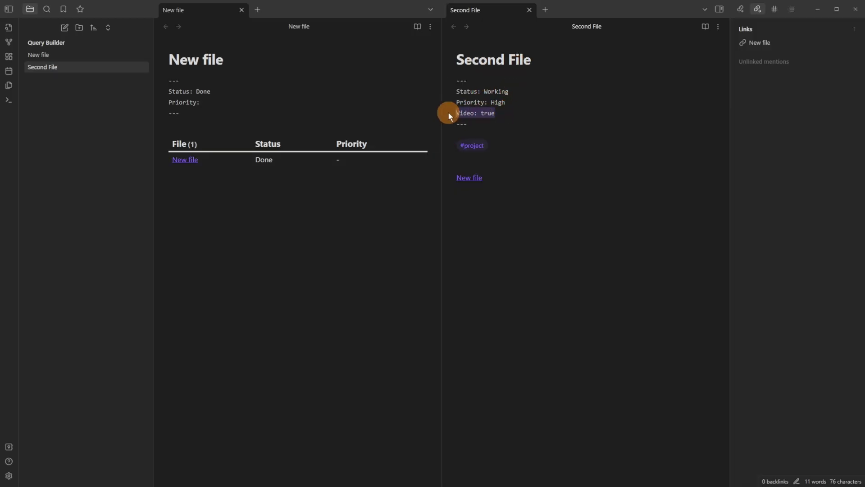
left_click(510, 116)
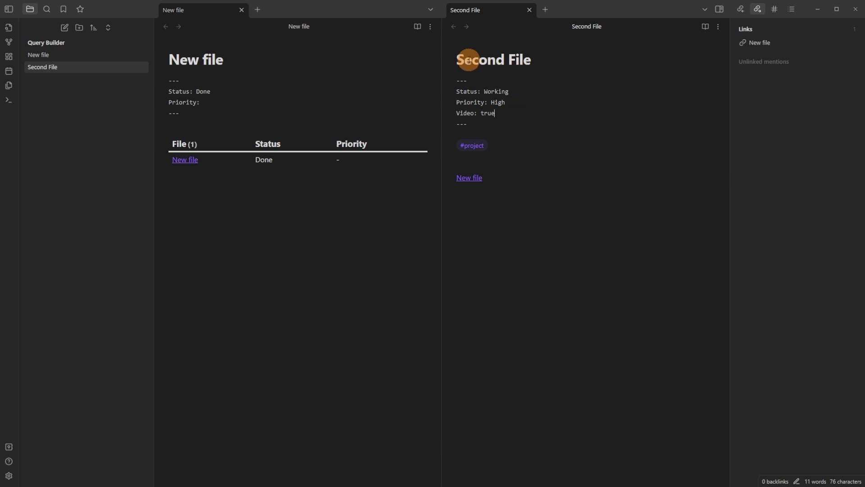
left_click(463, 113)
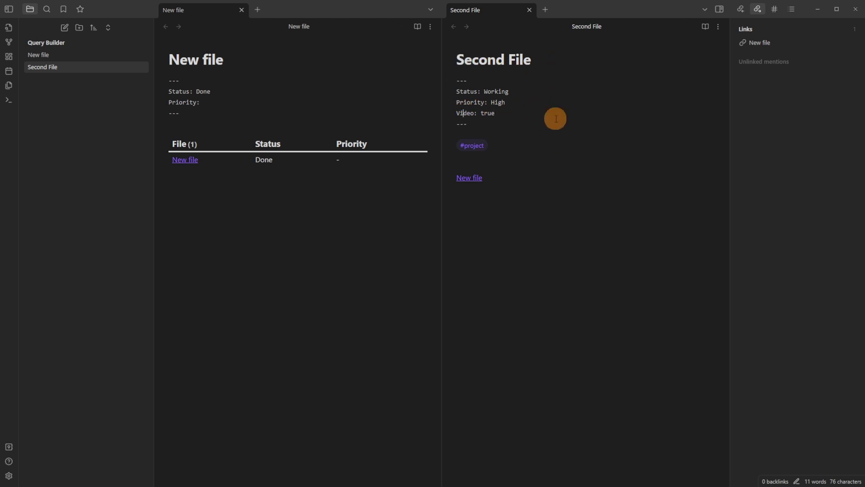
left_click(212, 91)
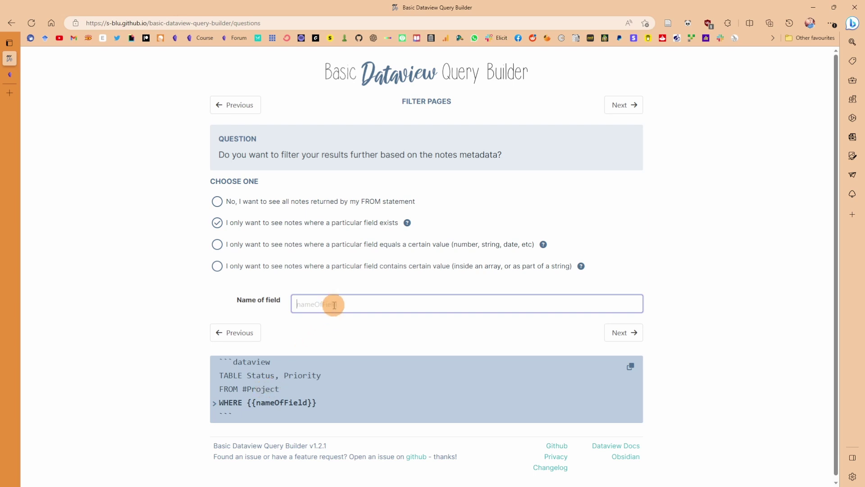
- Enter Video as the field name and copy the WHERE Video query over to Obsidian
type("Video")
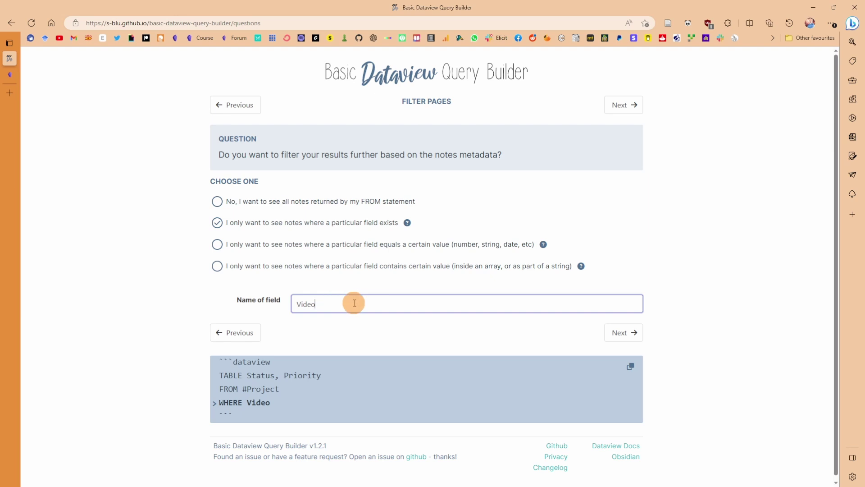
left_click(629, 366)
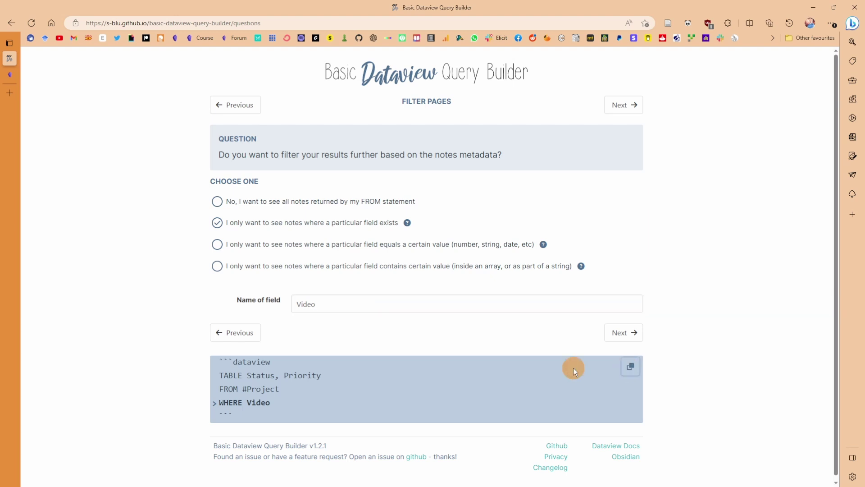
key("alt+Tab")
- Render New file's Video-filtered table, then delete the Video: true line from Second File
left_click(205, 118)
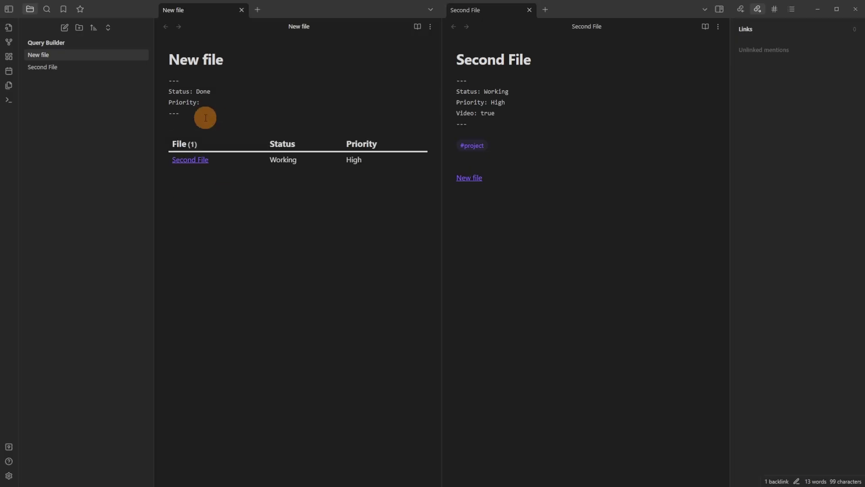
mouse_move(205, 158)
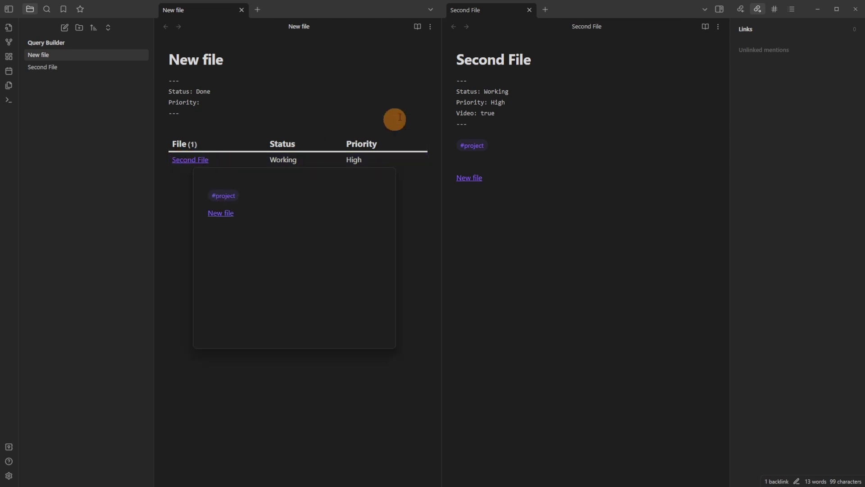
left_click(498, 115)
key("shift+Home")
key("BackSpace")
key("BackSpace")
left_click(518, 193)
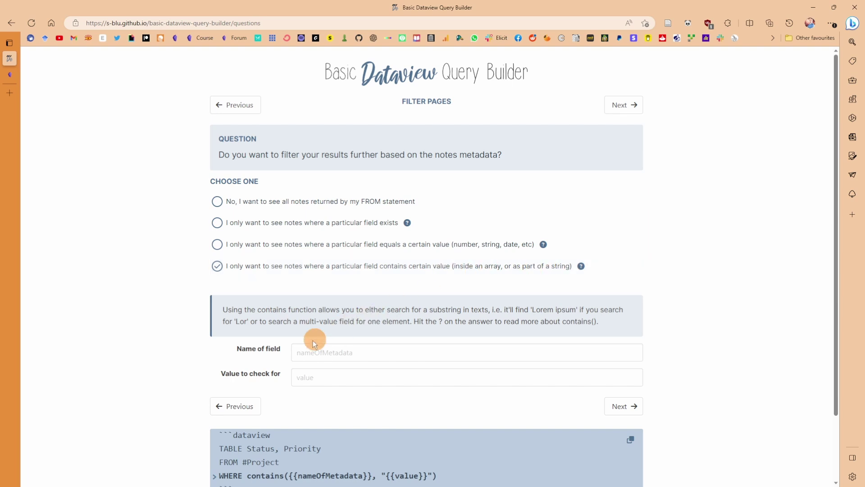
- Fill the contains filter with field Status and value Working
scroll(244, 353, "down", 2)
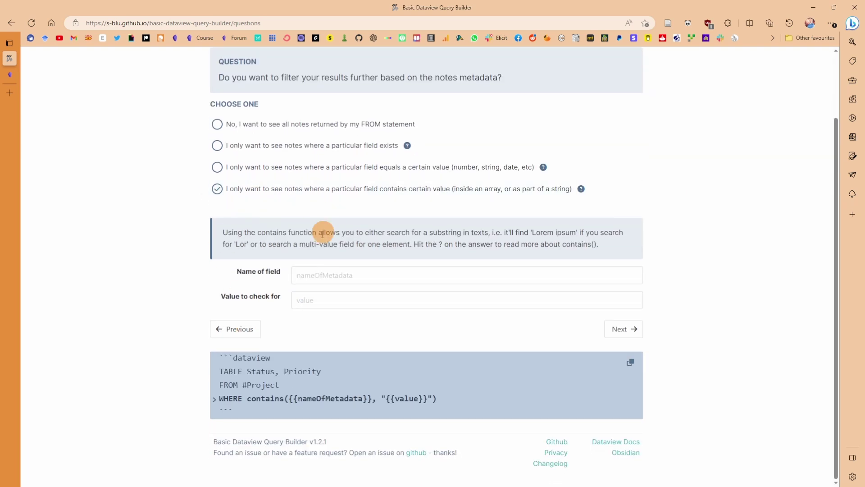
left_click(327, 275)
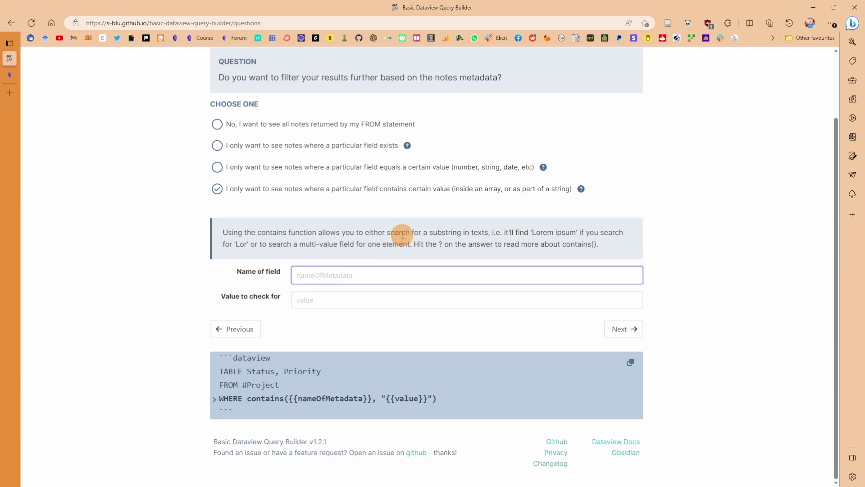
type("Status")
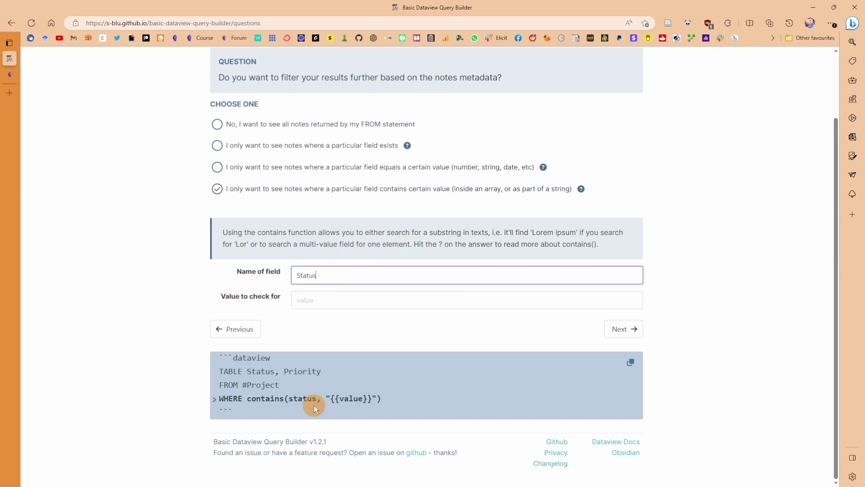
key("Tab")
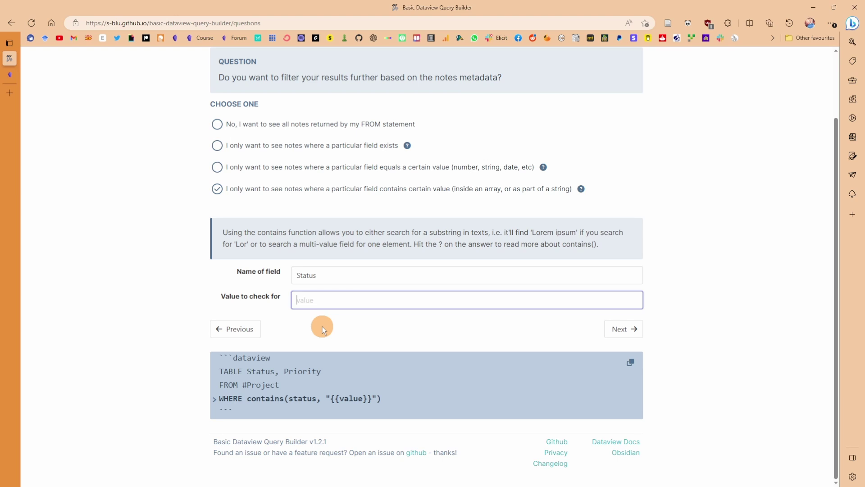
type("Working")
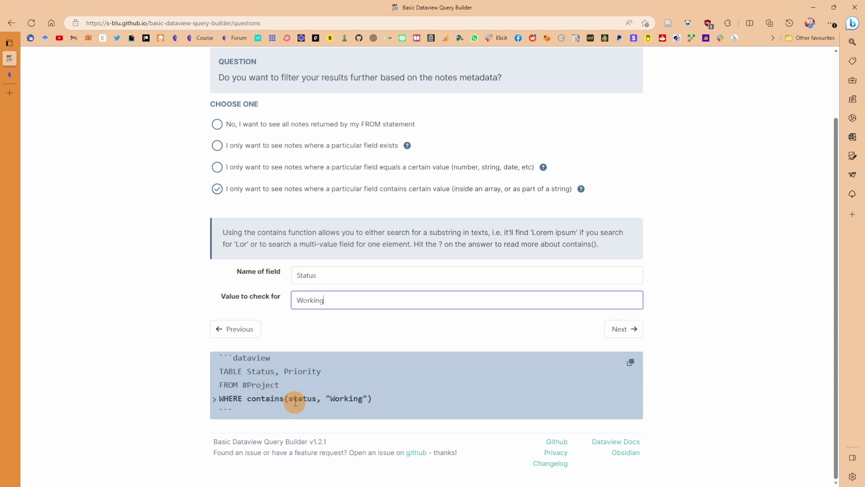
- Copy the contains(status, "Working") query into New file and render its table
left_click(598, 380)
left_click(567, 483)
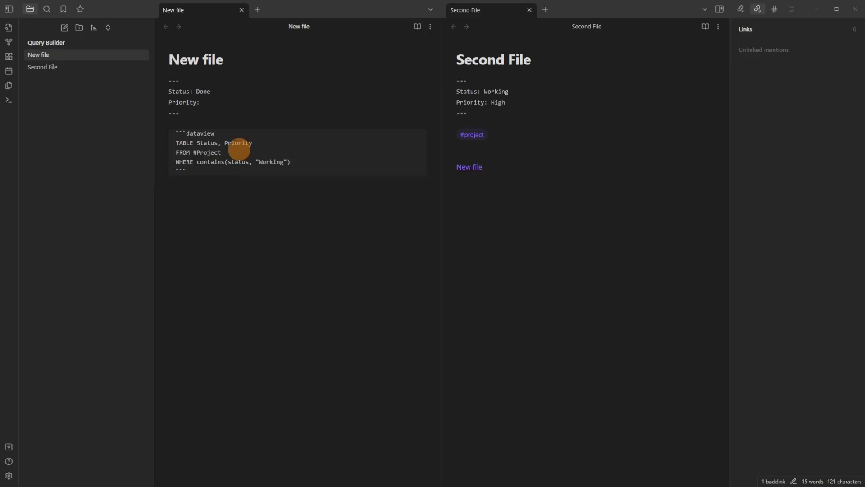
left_click(205, 120)
- Test by changing Second File's status from Working to Done, then undo it
mouse_move(201, 161)
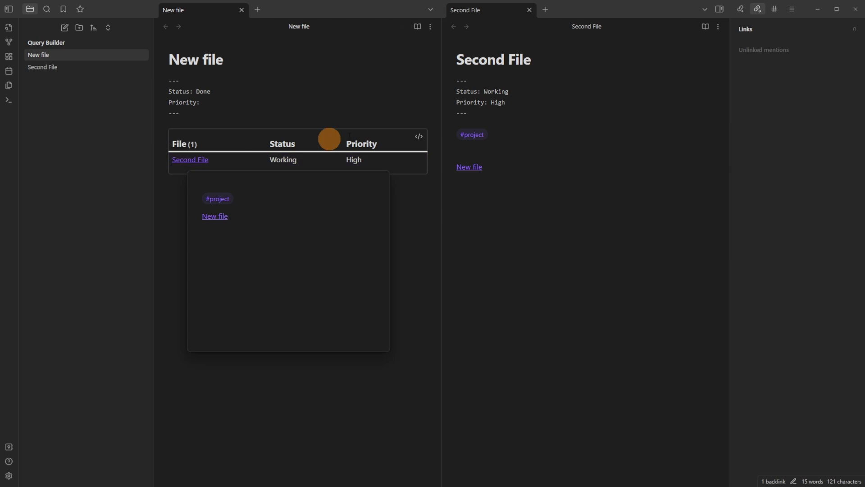
left_click(483, 115)
left_click(499, 90)
double_click(495, 91)
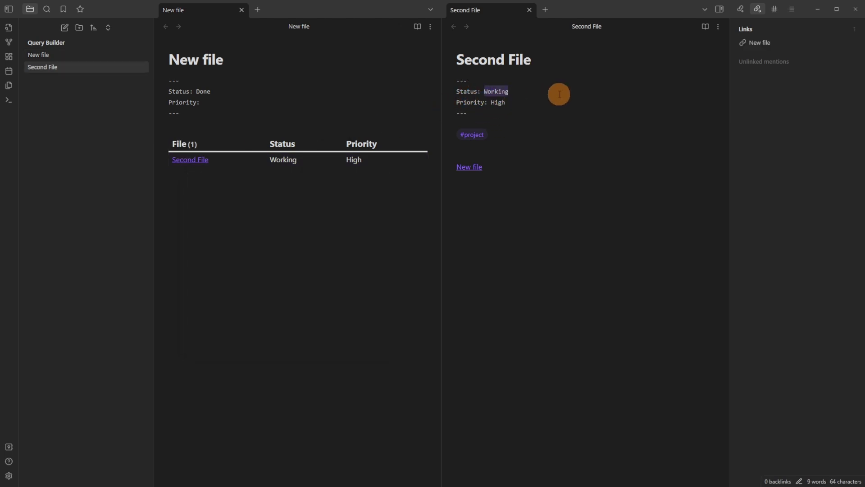
type("Done")
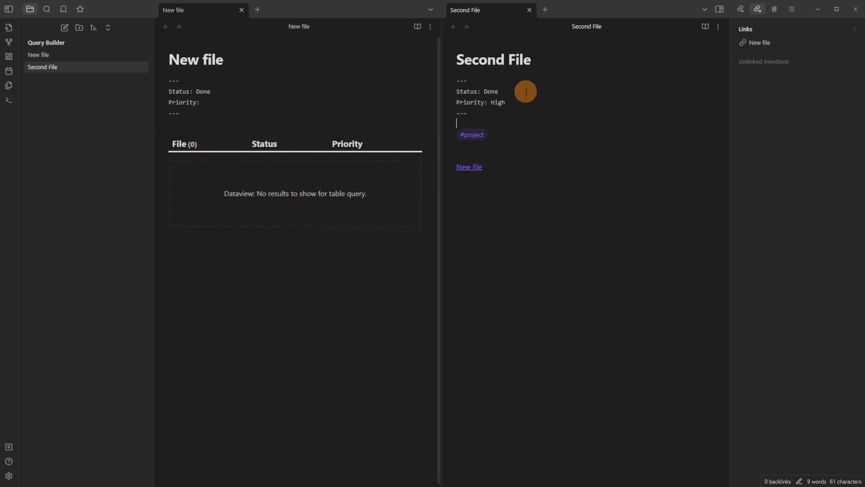
key("ctrl+z")
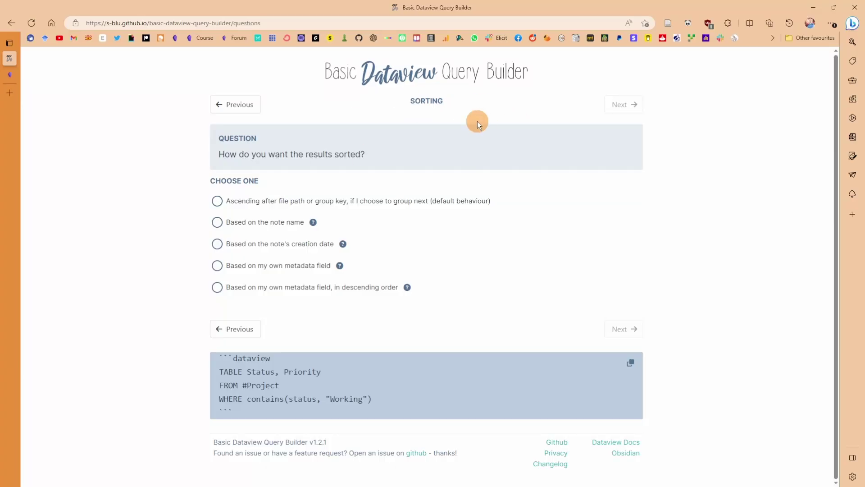
- Sort results by note name and render the updated SORT file.name query in New file
left_click(216, 224)
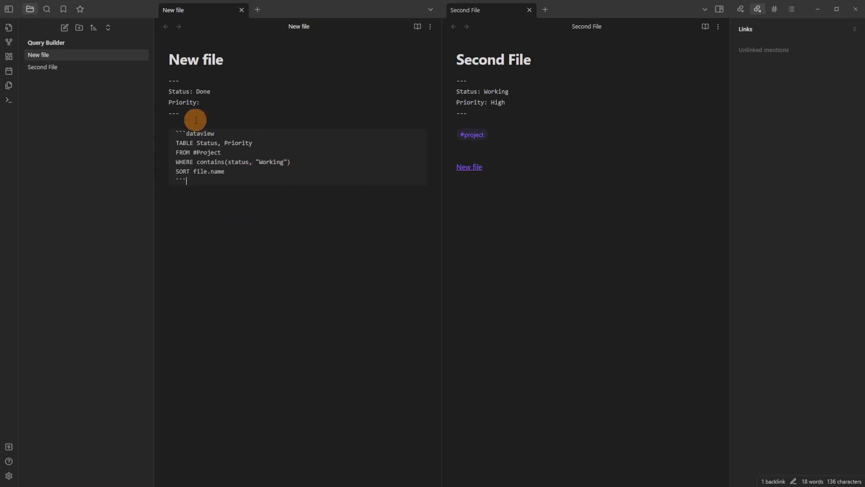
left_click(199, 120)
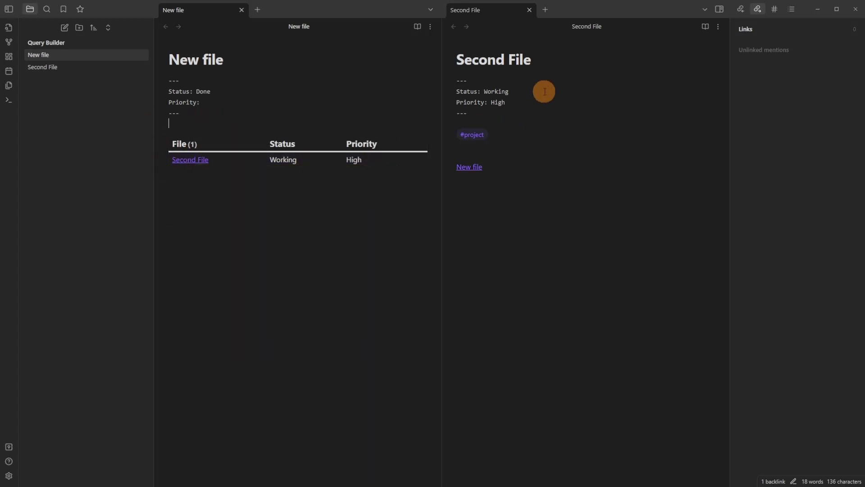
- Duplicate the Second File note and rename the copy to 'Third file'
right_click(72, 68)
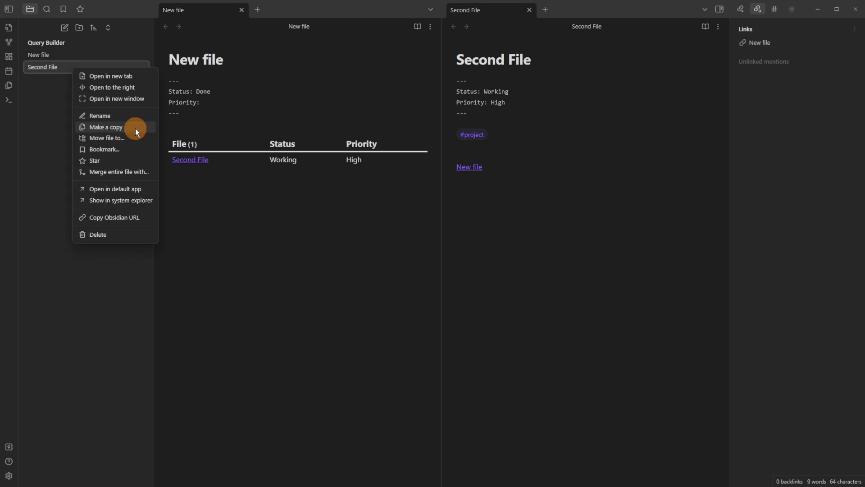
left_click(135, 128)
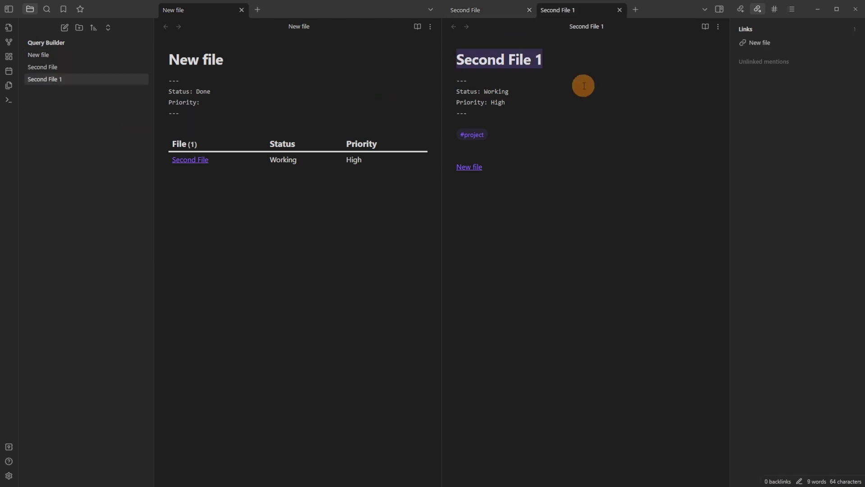
type("Third file")
key("Return")
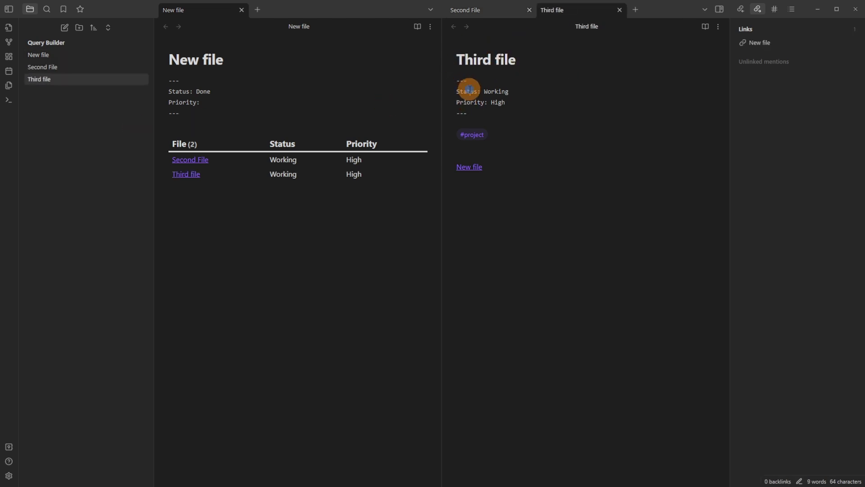
- Check the copy's Status line, then re-render the query's results table
left_click(507, 92)
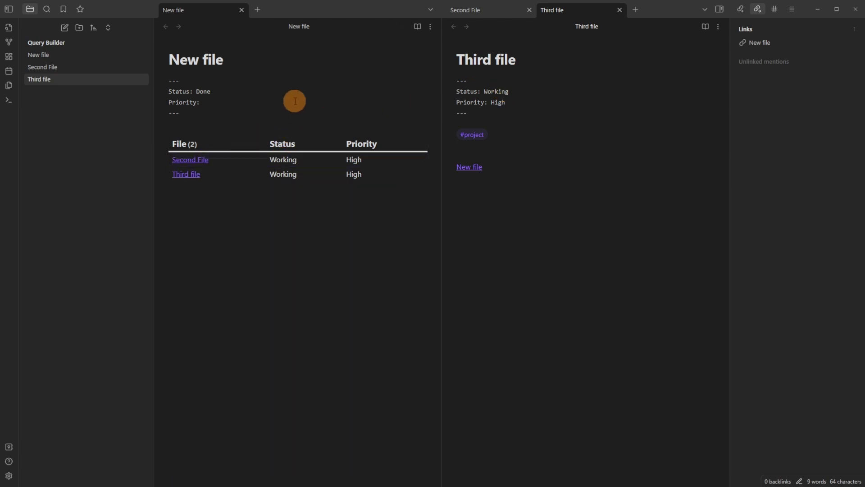
left_click(418, 137)
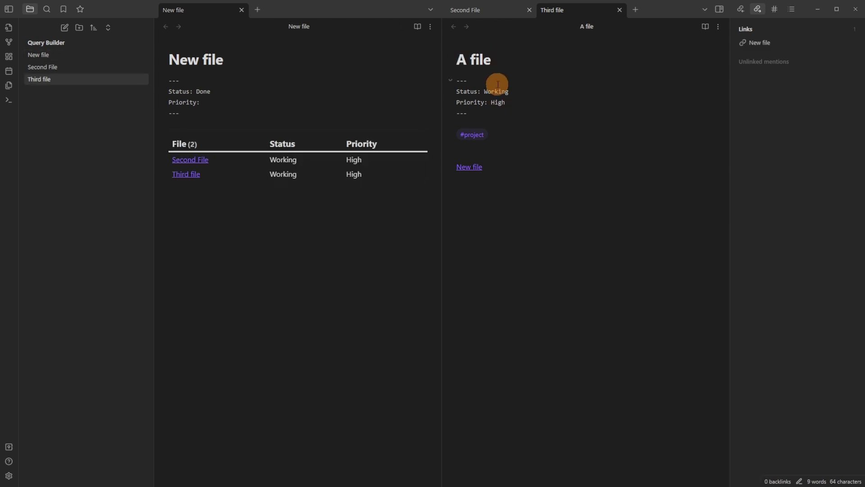
left_click(497, 84)
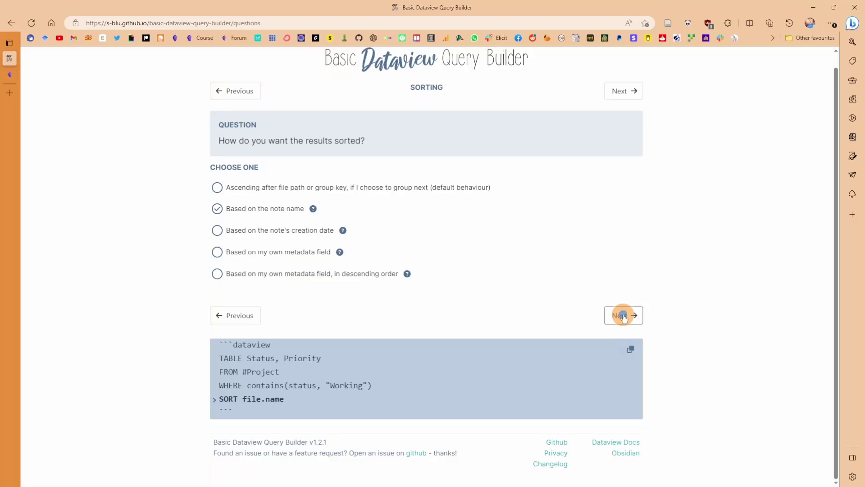
- Set the sort direction to descending, then re-render the table in Obsidian and return to the builder
left_click(620, 315)
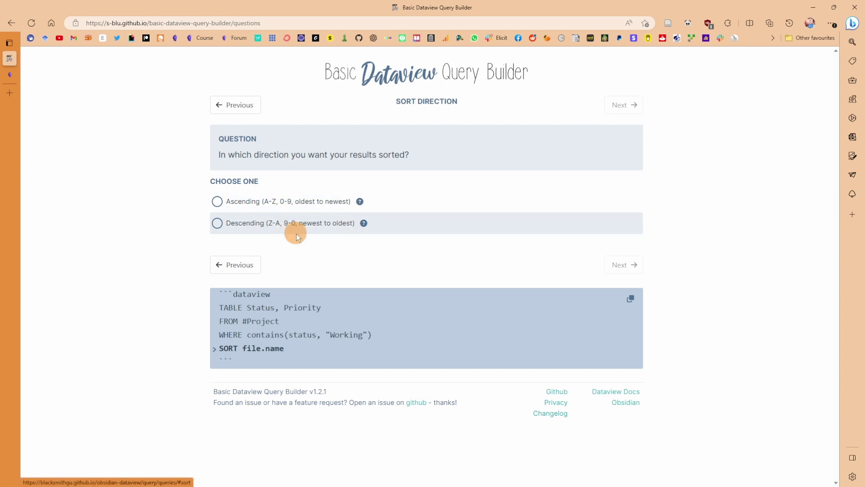
left_click(217, 223)
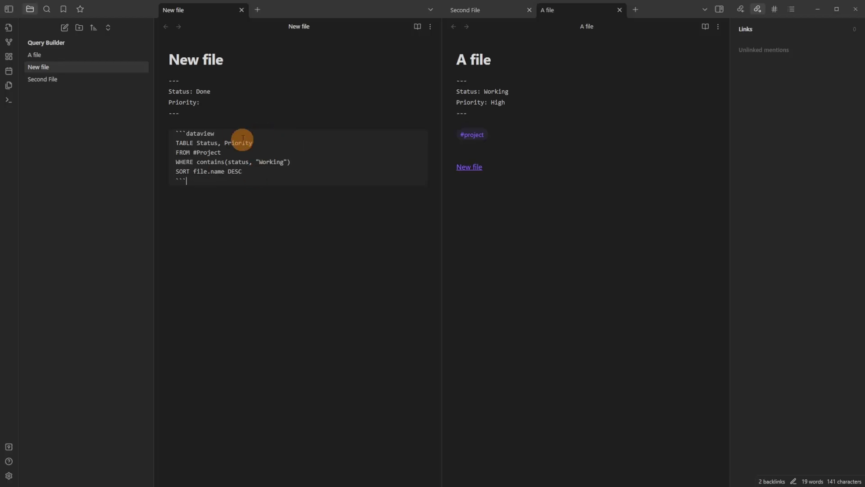
left_click(239, 117)
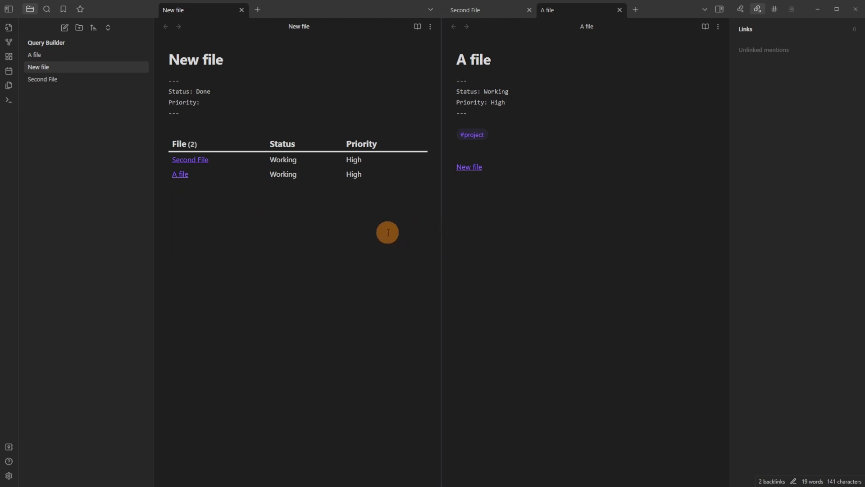
key("alt+Tab")
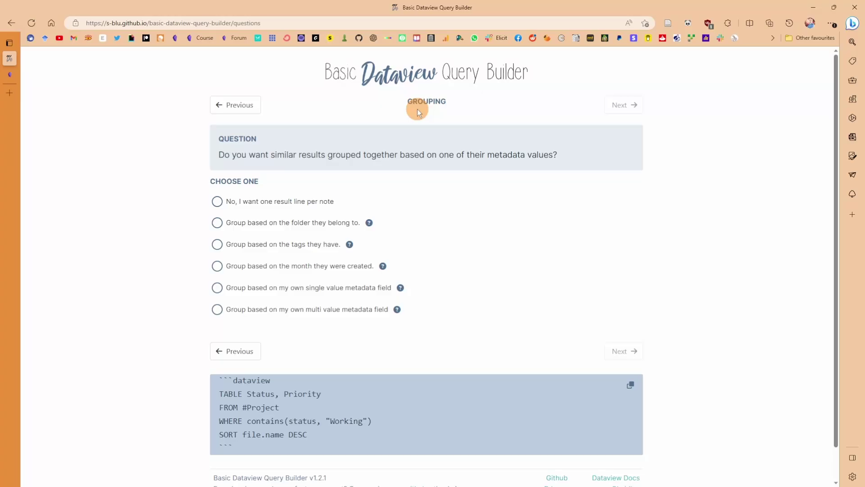
- Group the results by their folder and copy the updated query
left_click(218, 202)
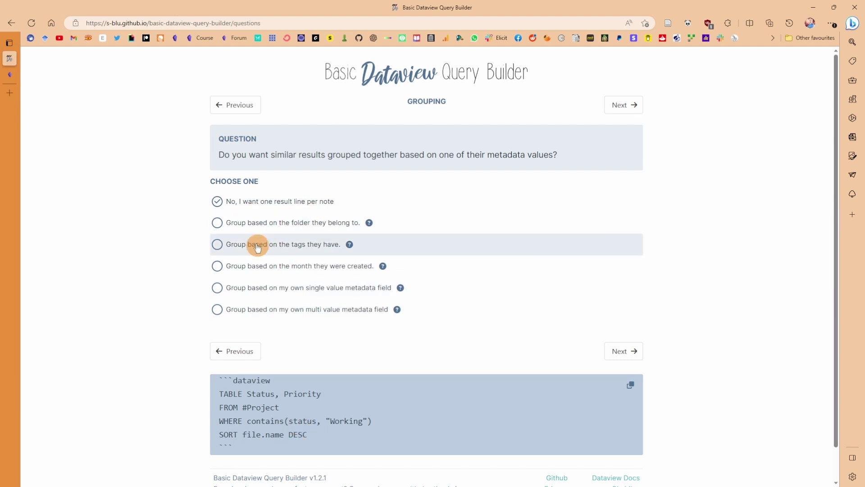
left_click(218, 223)
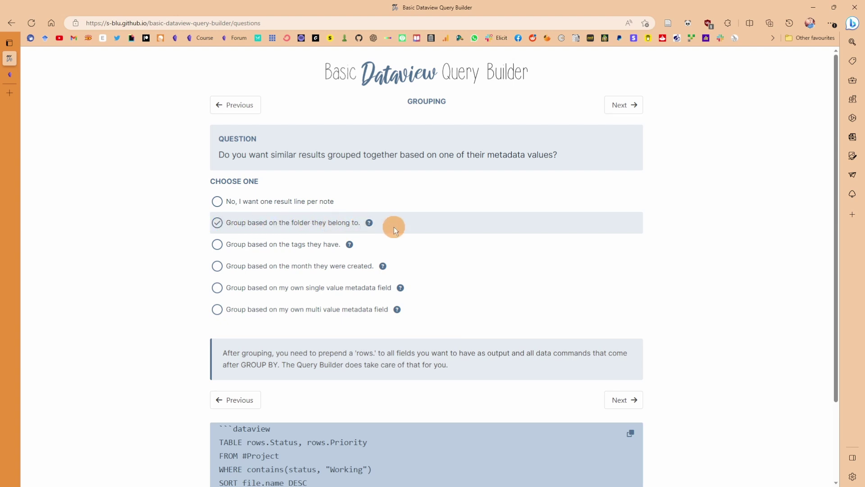
scroll(248, 396, "down", 2)
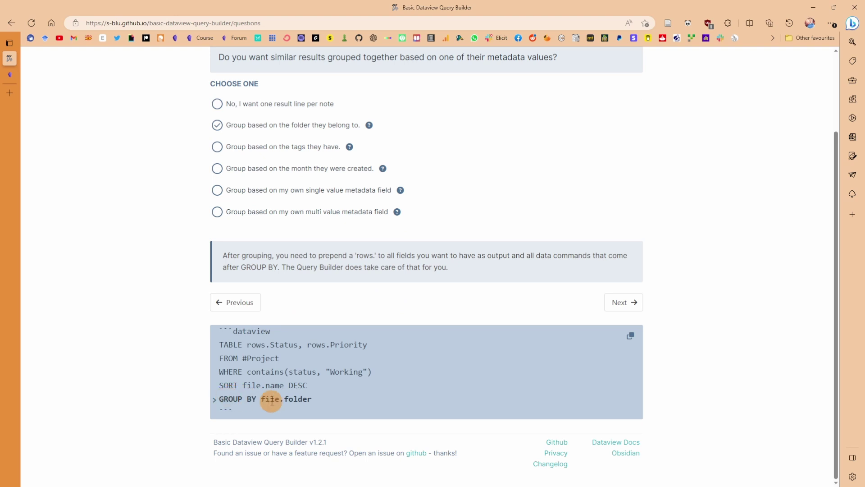
left_click(630, 342)
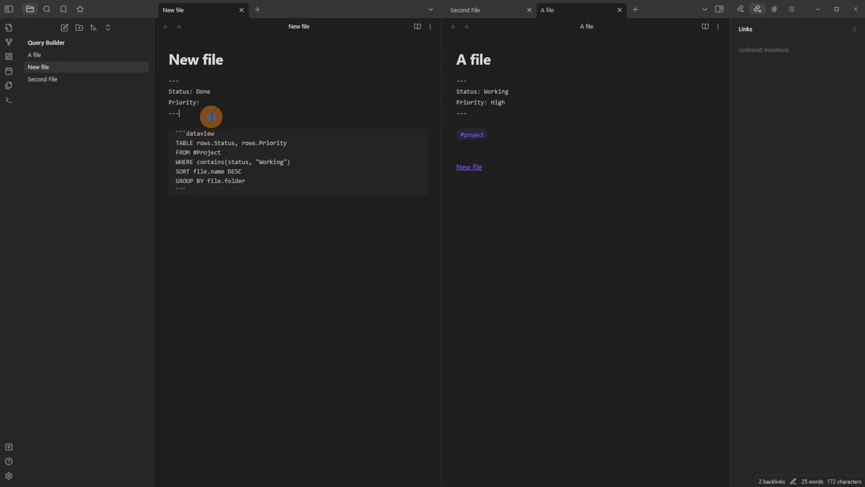
- Render the pasted GROUP BY file.folder query as a table in New file
left_click(211, 117)
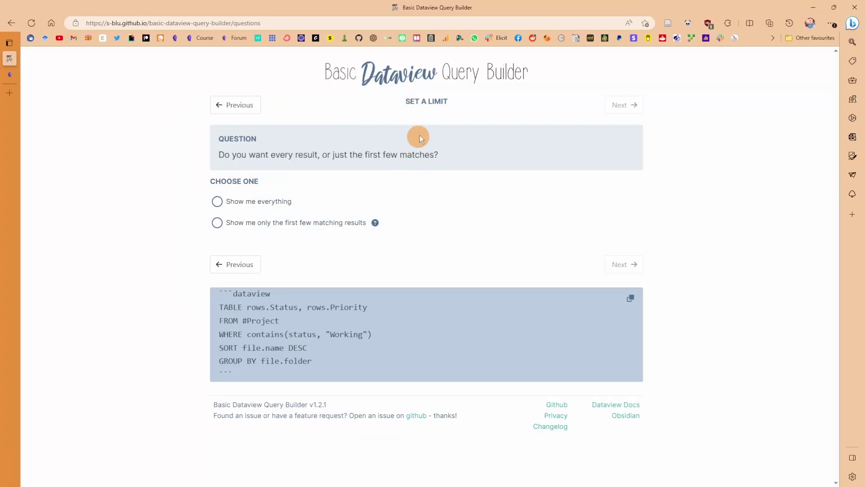
- Limit the query to the first 10 matching results
left_click(218, 224)
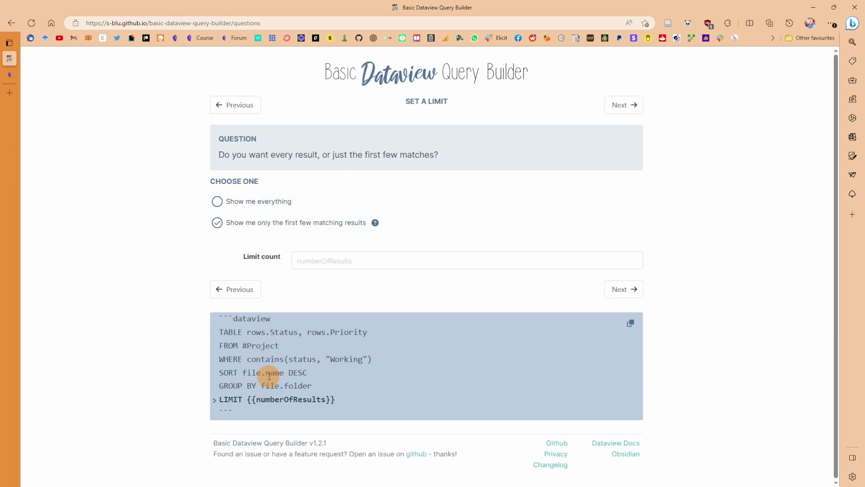
left_click(333, 262)
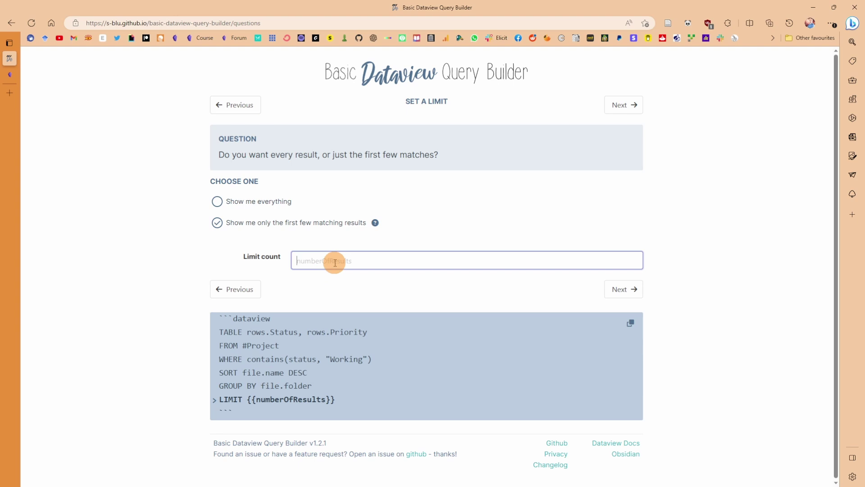
type("10")
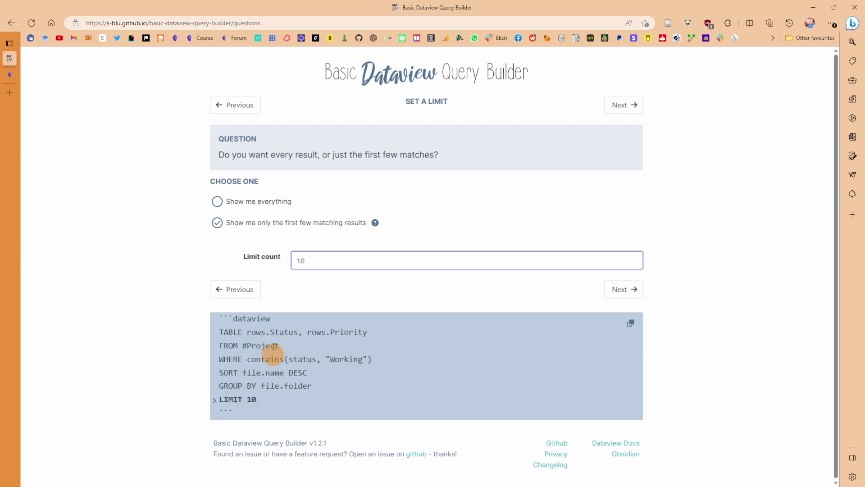
left_click(630, 322)
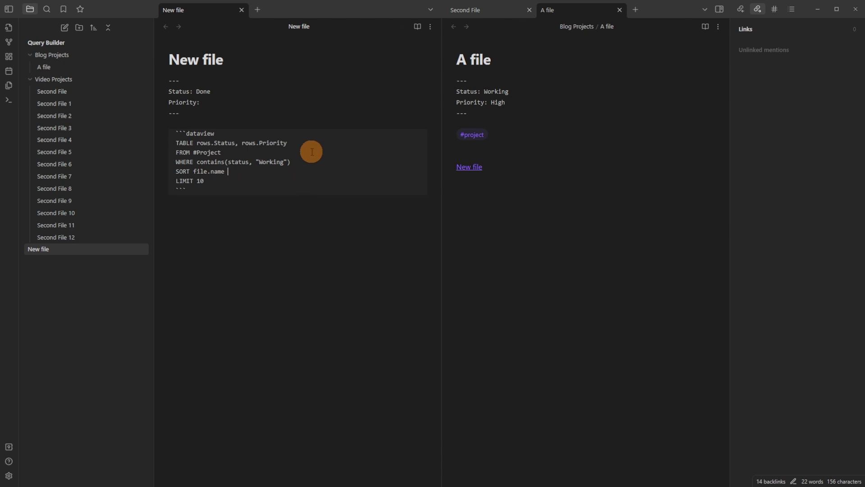
- Render the LIMIT 10 query as a results table of ten files
left_click(238, 172)
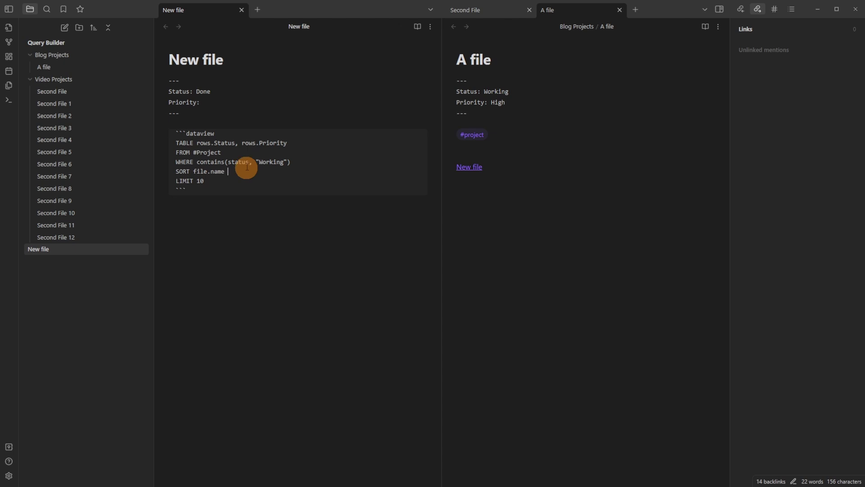
left_click(238, 118)
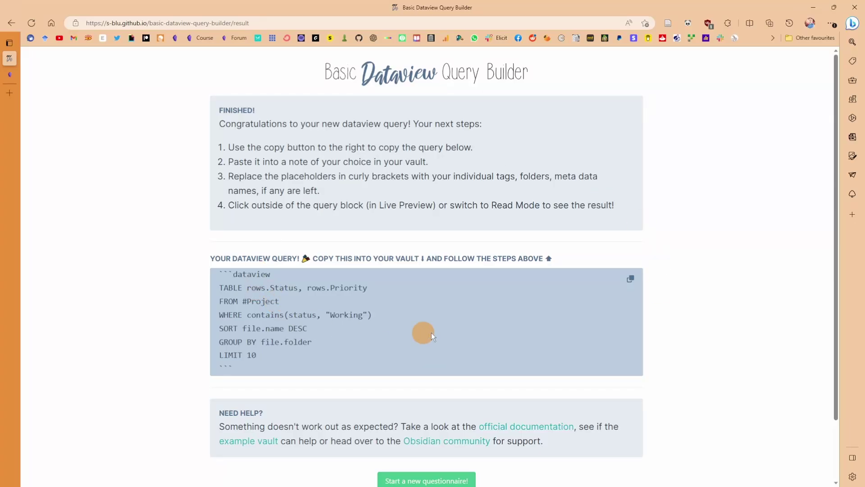
- Review the finished GROUP BY file.folder, LIMIT 10 query and render it in Obsidian
scroll(631, 282, "down", 2)
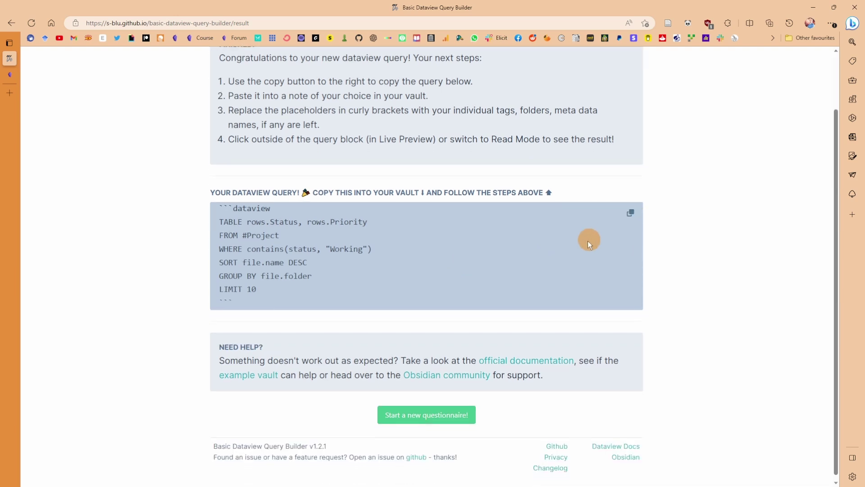
scroll(577, 248, "up", 2)
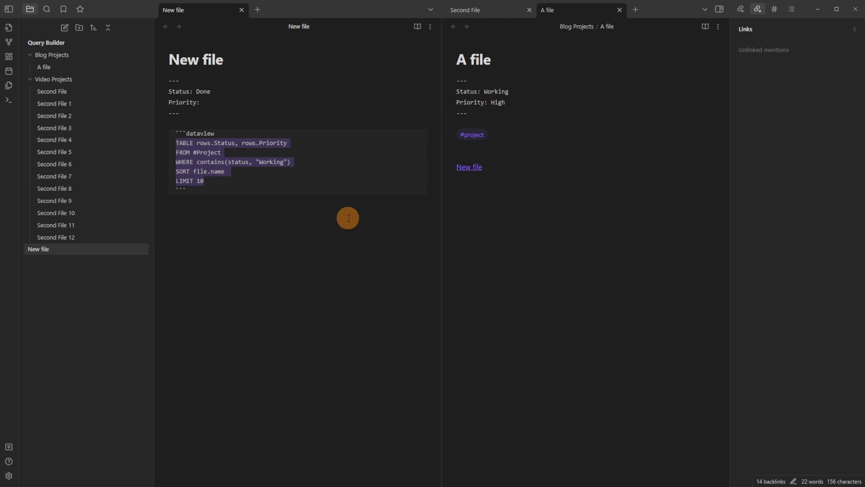
left_click(238, 122)
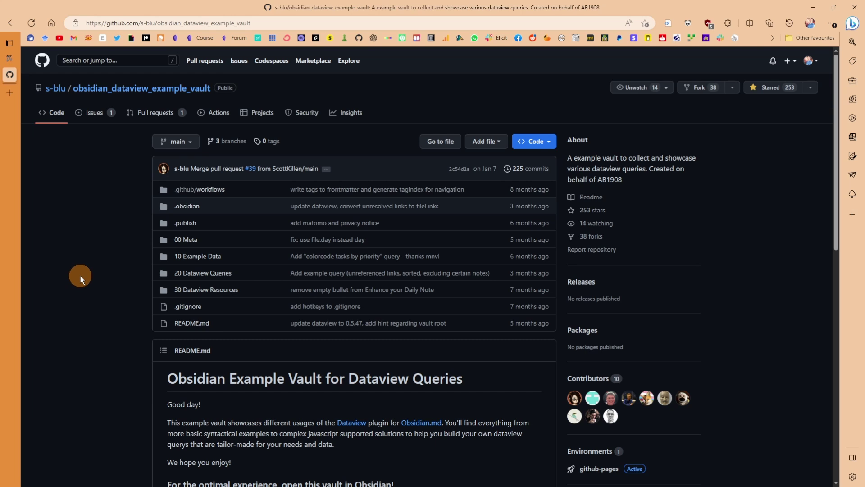
scroll(80, 274, "down", 3)
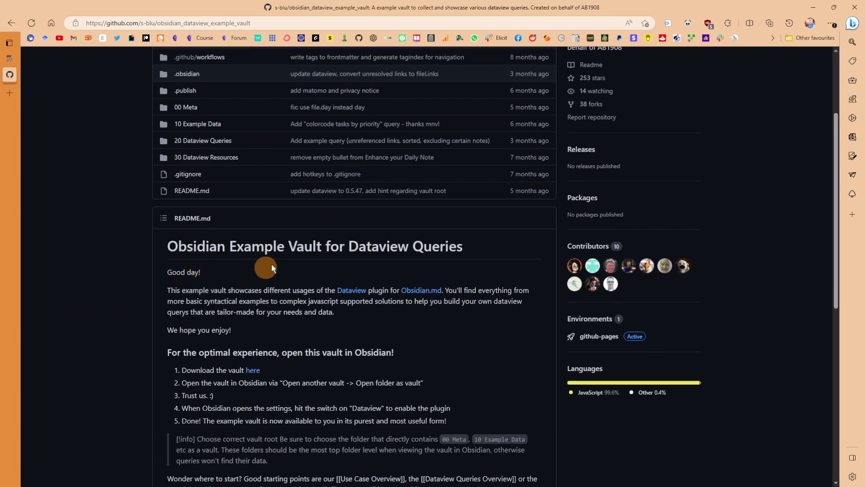
scroll(424, 248, "down", 3)
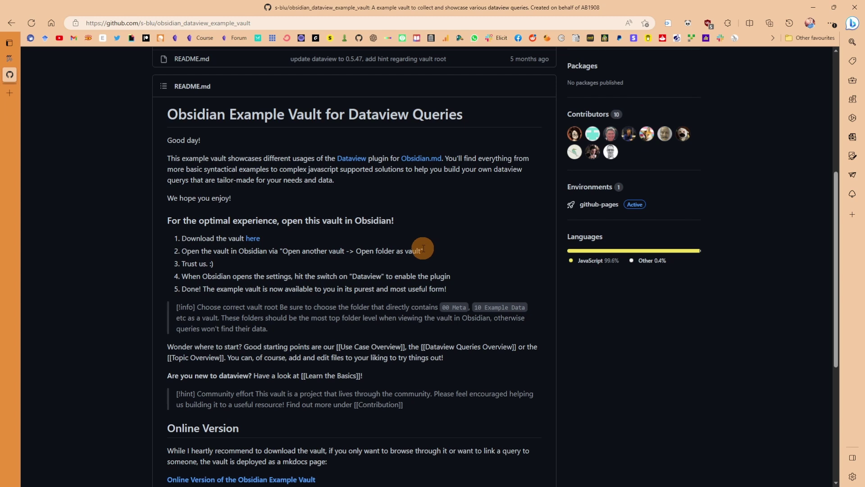
scroll(422, 249, "down", 5)
scroll(386, 268, "down", 1)
scroll(386, 269, "up", 4)
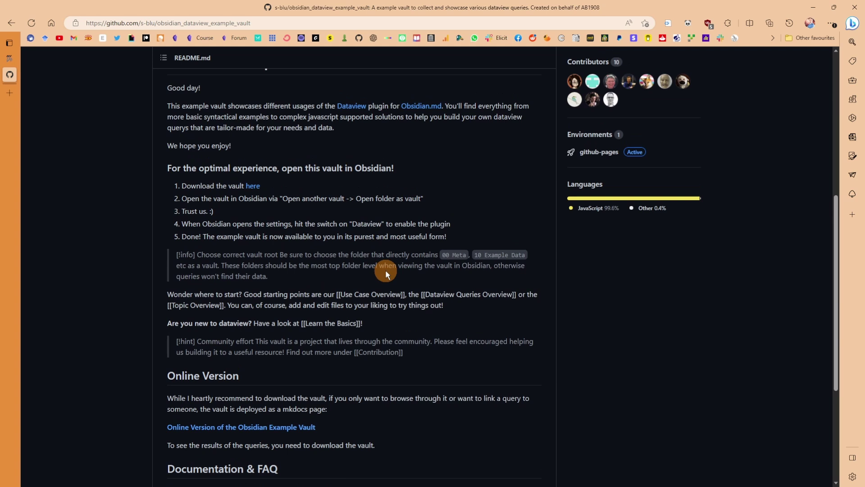
scroll(385, 270, "up", 7)
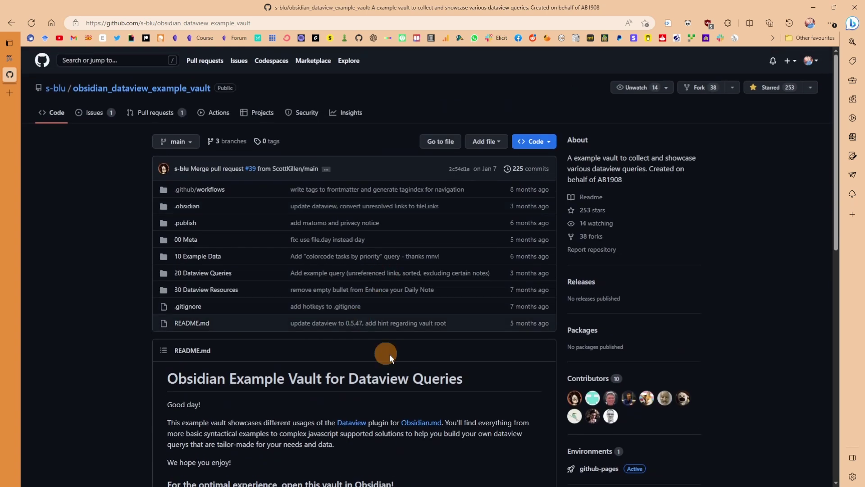
scroll(399, 352, "down", 1)
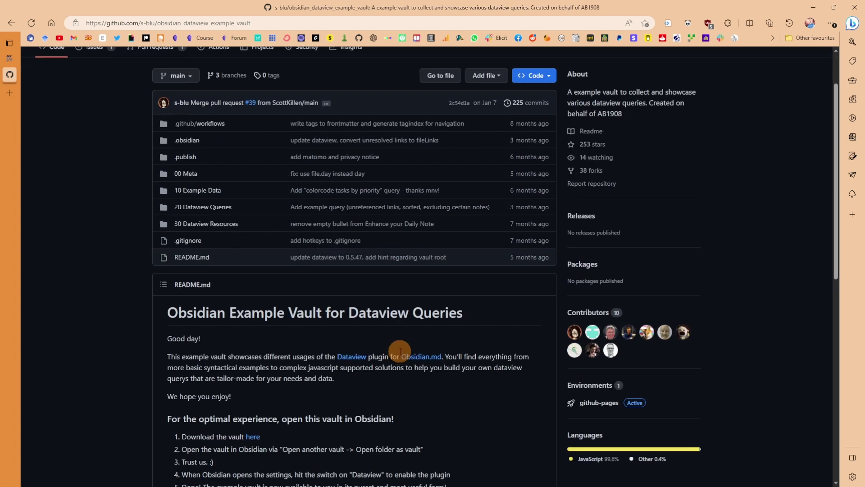